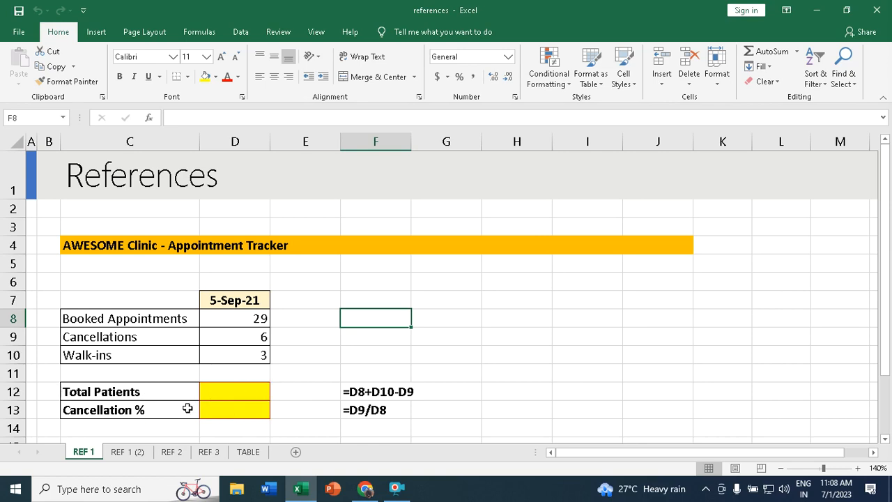
- Enter =D8+D10-D9 in D12 so Total Patients shows 26
click(244, 391)
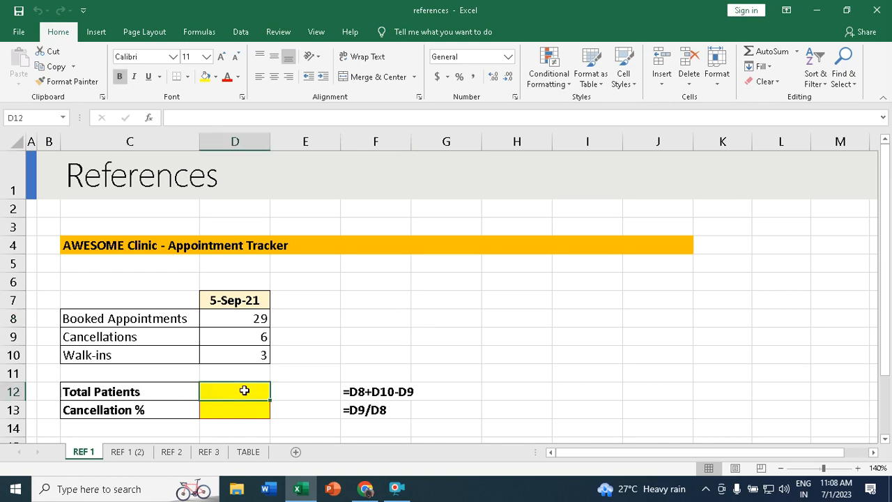
text(=)
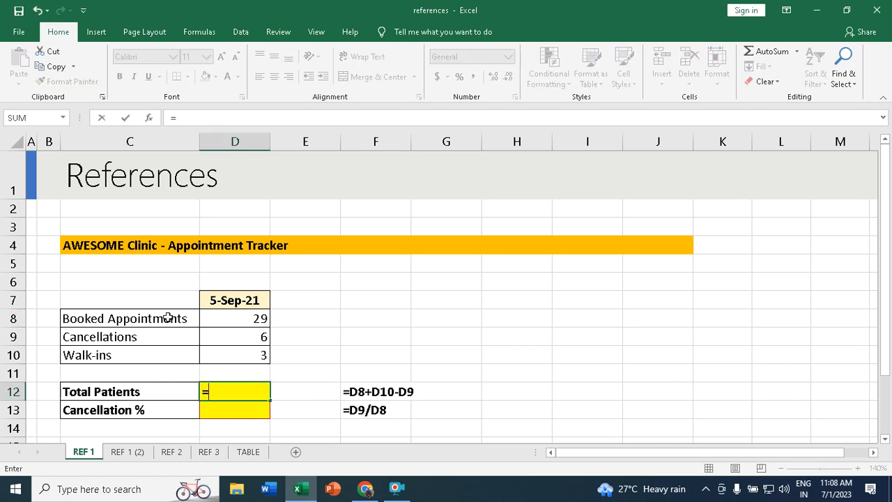
click(249, 318)
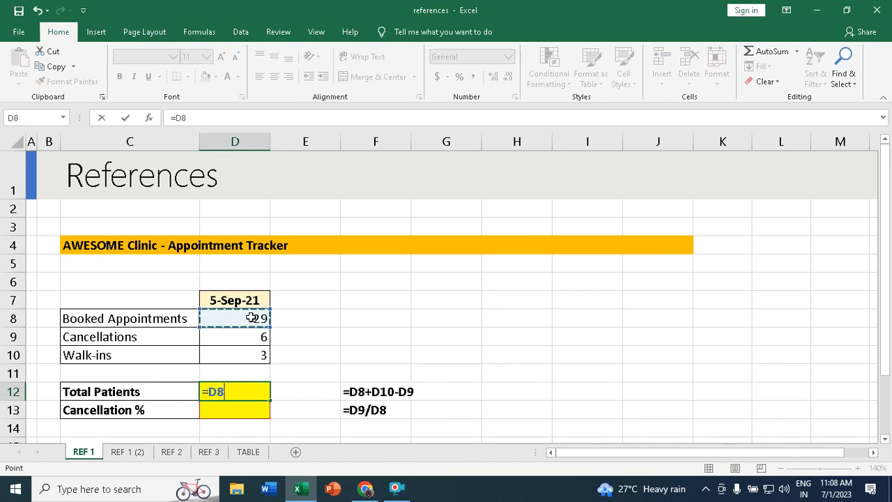
text(+)
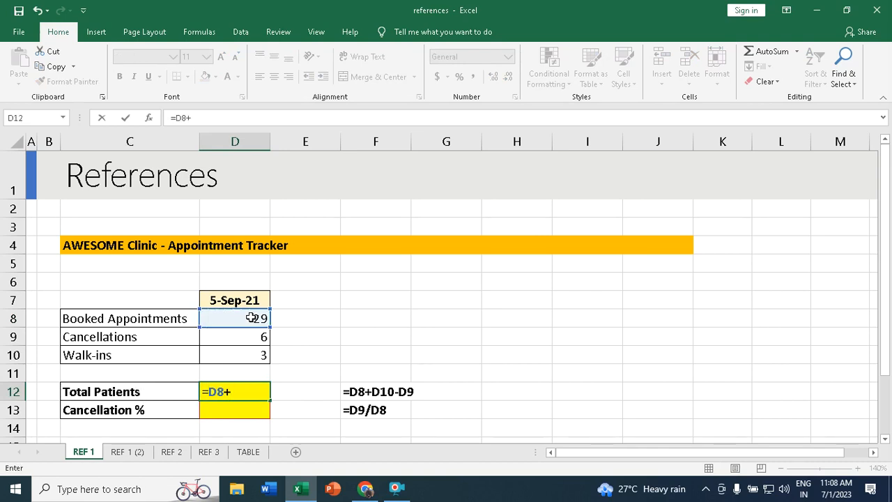
click(233, 353)
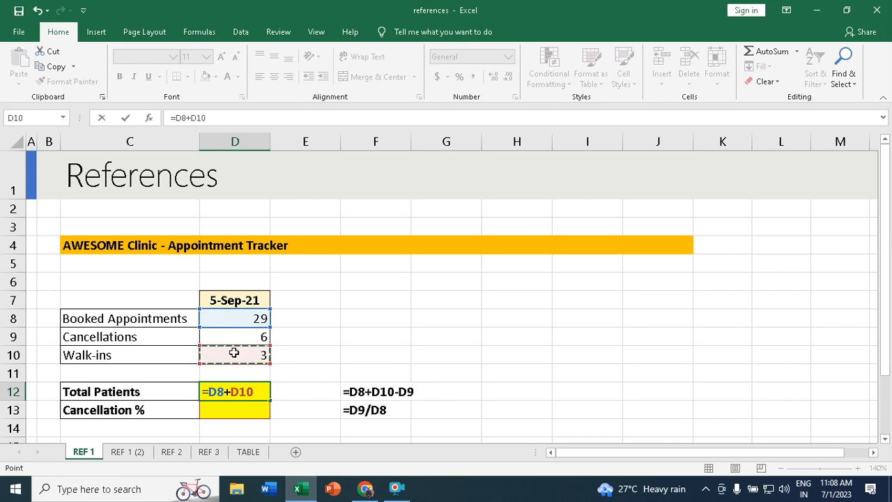
text(-)
click(262, 335)
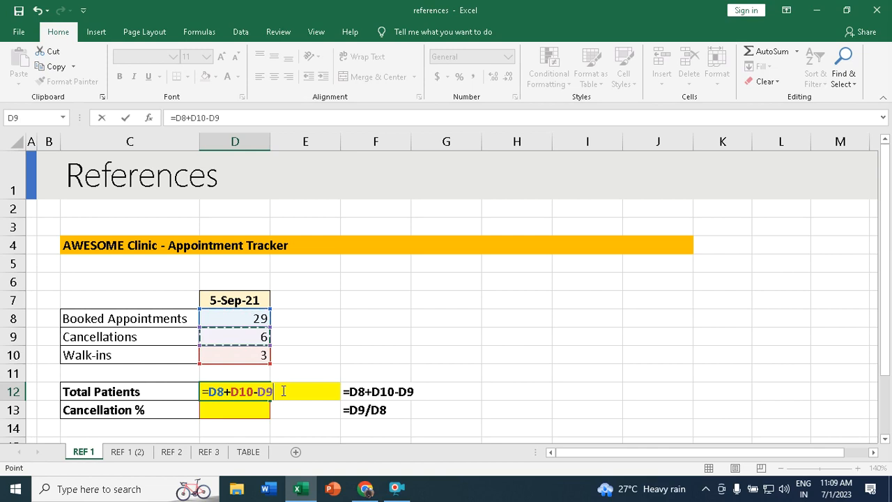
key(Return)
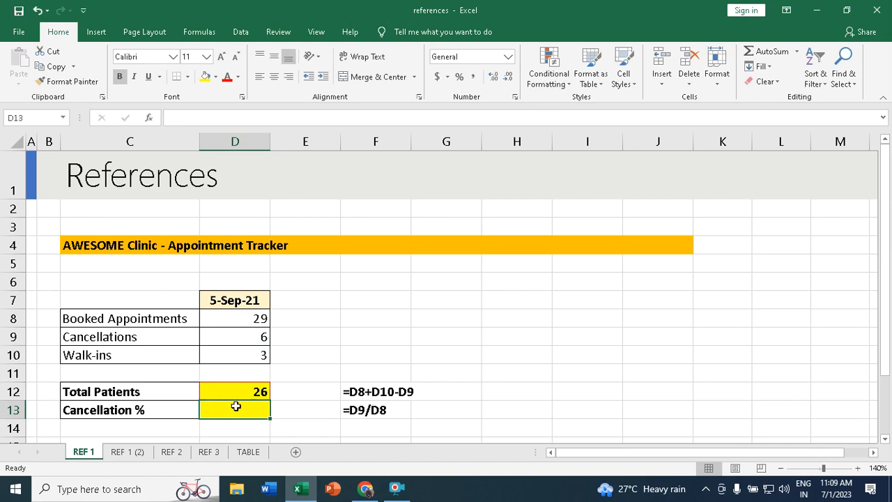
- Enter =D9/D8 in D13 for the Cancellation % ratio
text(=)
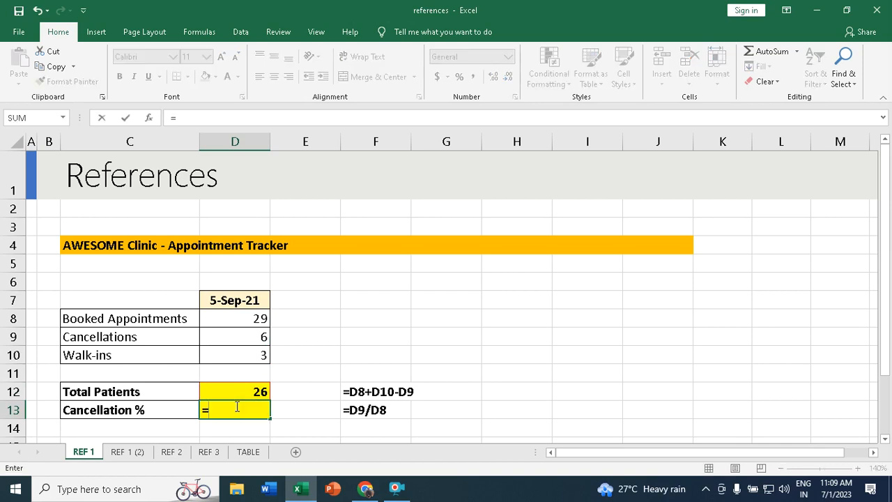
click(262, 336)
text(/)
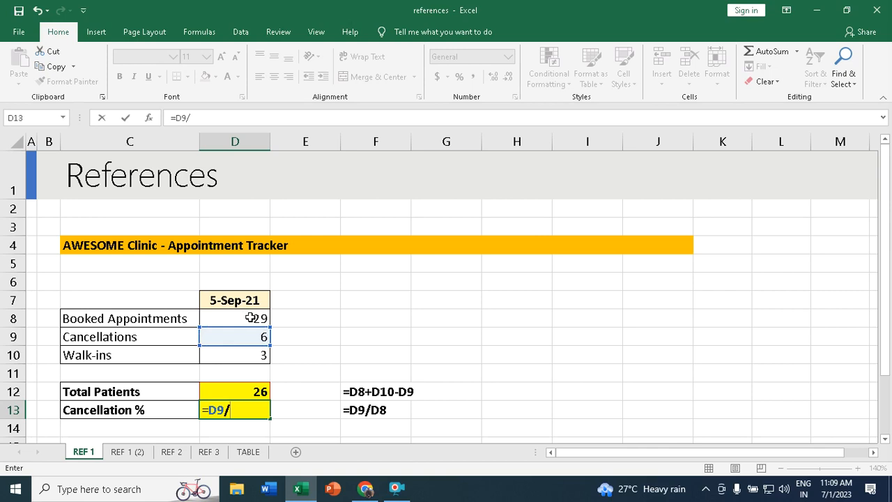
click(251, 318)
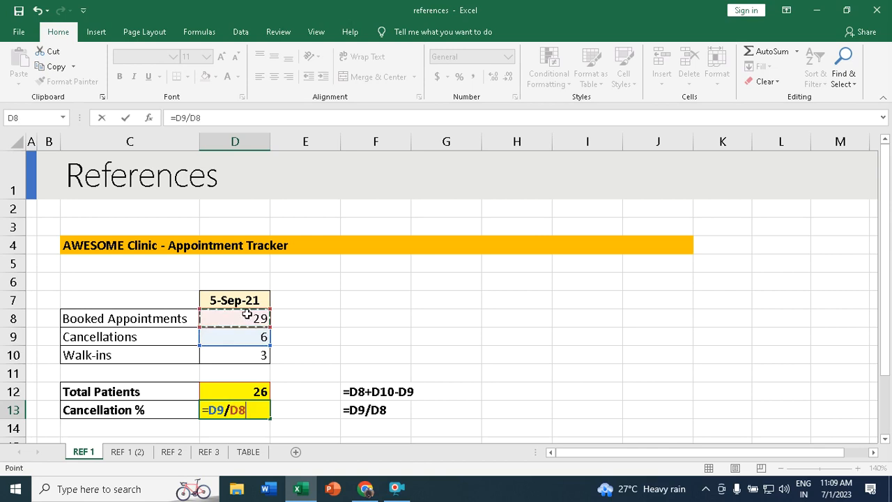
key(Return)
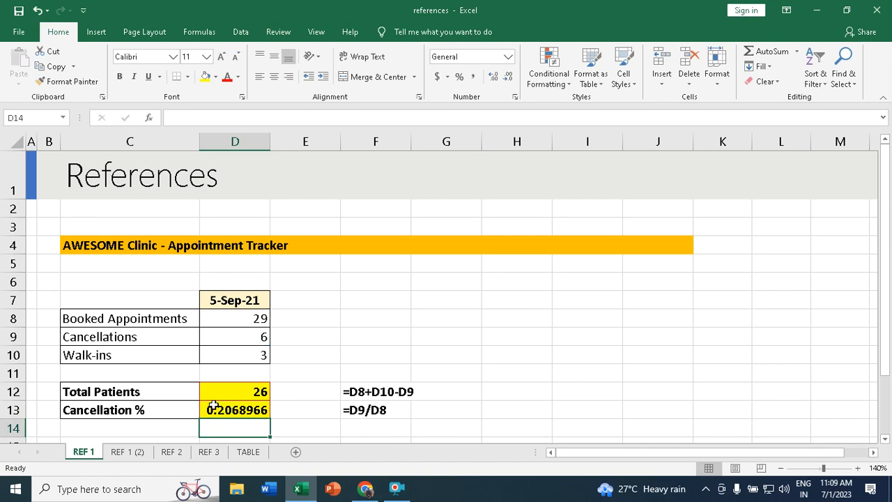
- Format D13 as a whole-number percentage showing 21%, then go to the REF 1 (2) sheet
click(240, 410)
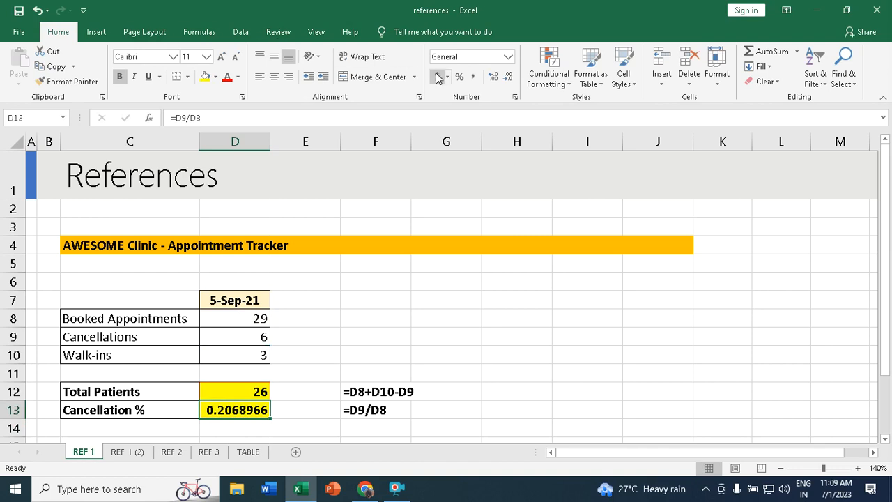
click(508, 57)
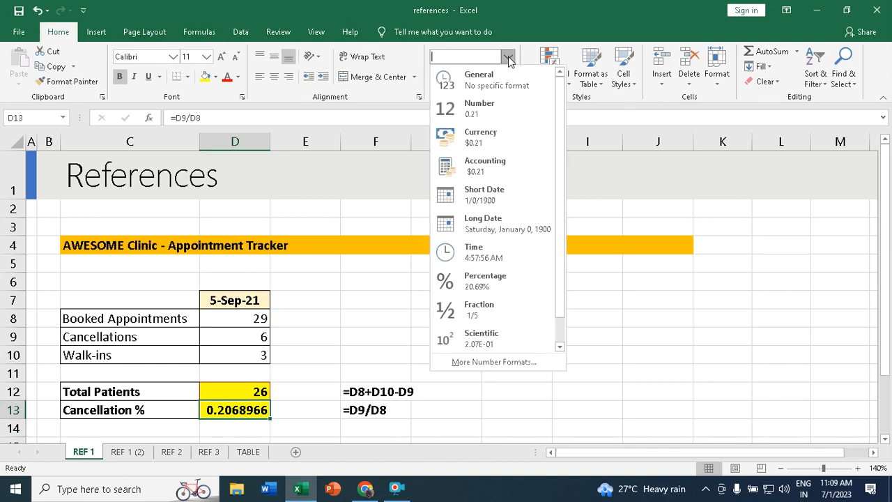
click(486, 286)
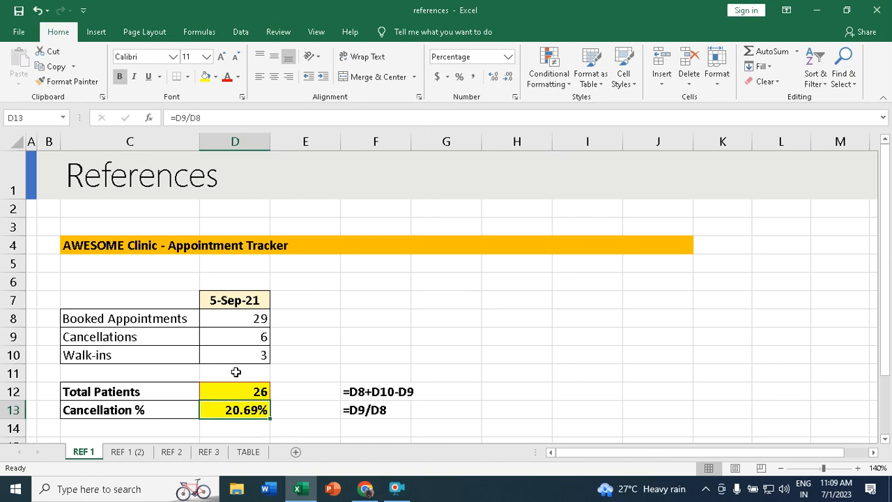
click(495, 77)
click(509, 77)
click(509, 77)
click(509, 77)
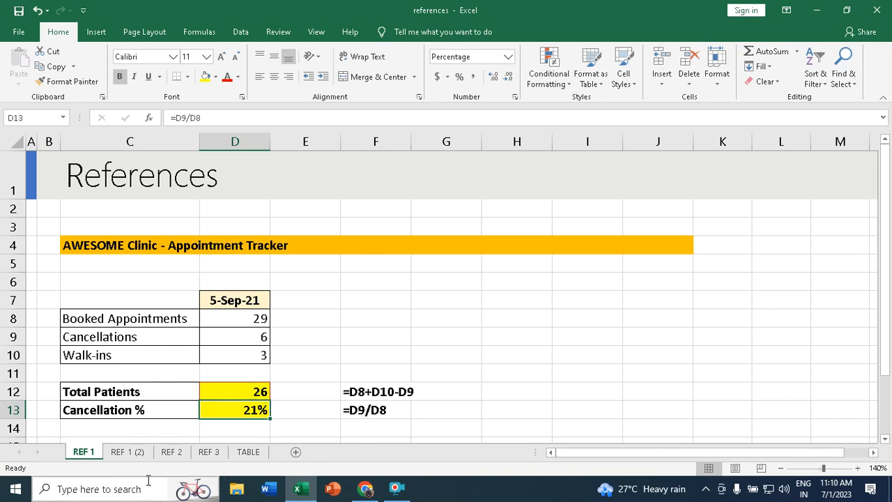
click(126, 452)
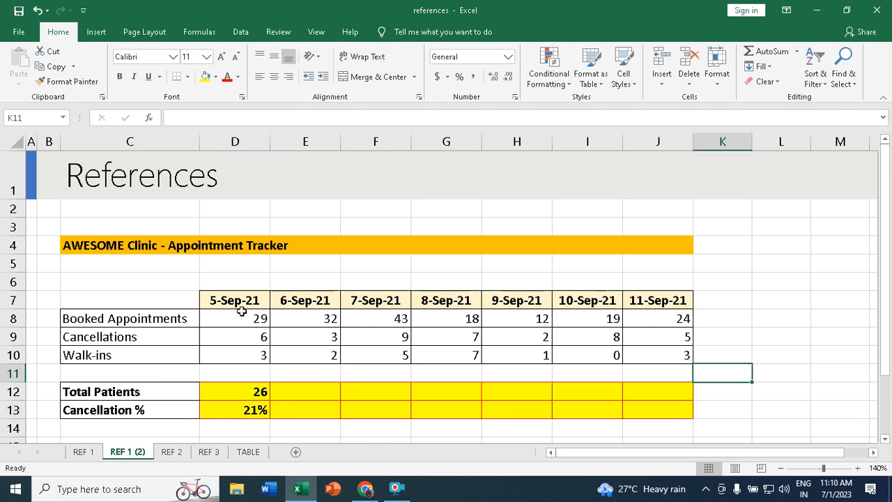
- Compare with REF 1 and inspect the D12 and D13 formulas on REF 1 (2)
drag(302, 298, 680, 352)
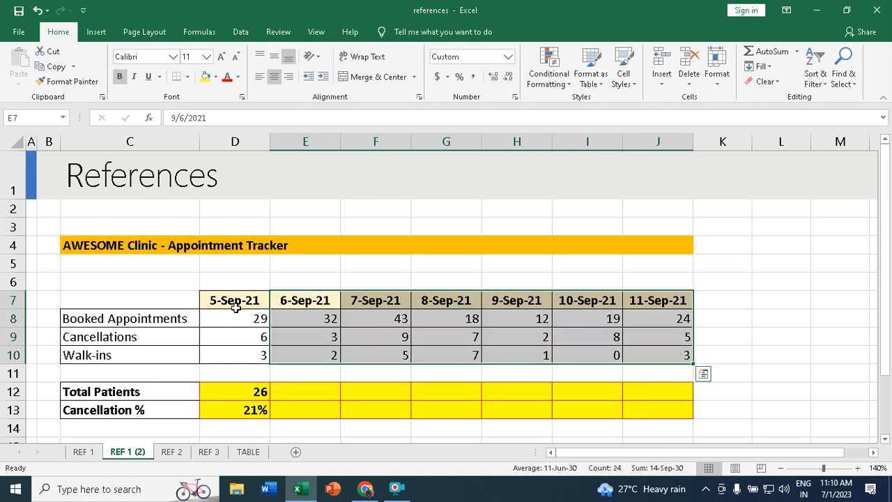
click(85, 453)
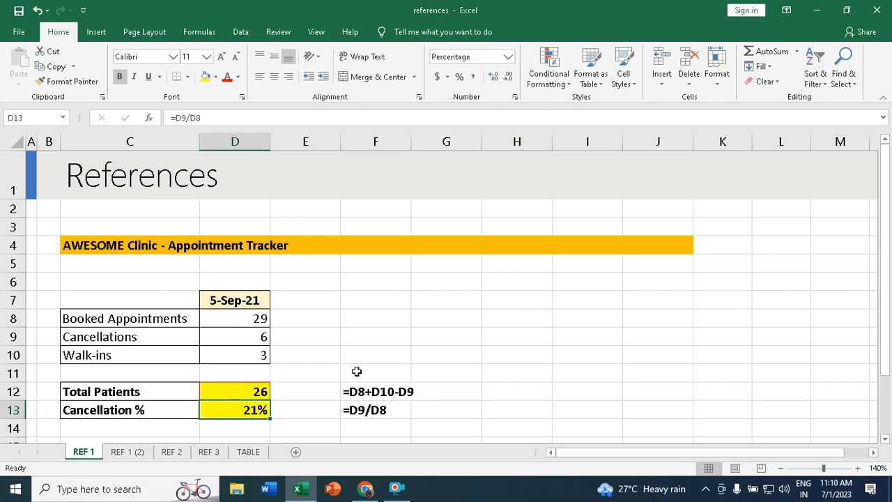
click(128, 453)
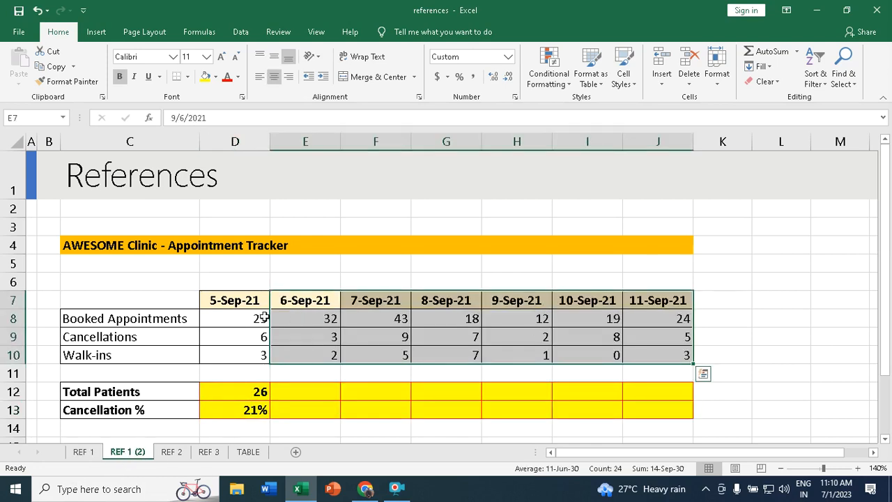
click(292, 301)
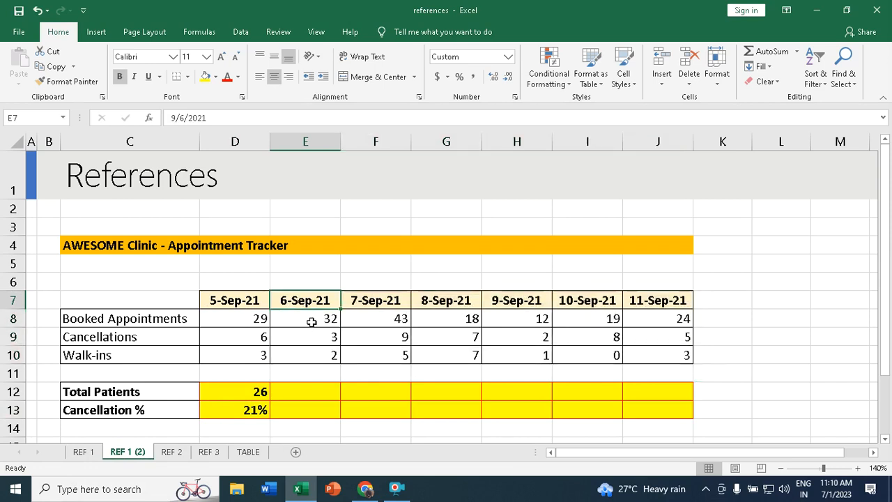
click(312, 393)
click(313, 409)
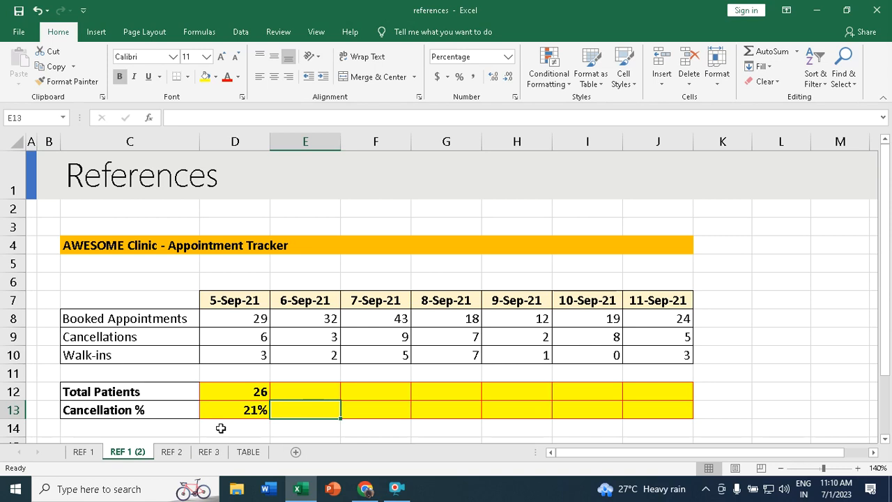
click(239, 388)
click(244, 409)
click(242, 393)
click(244, 412)
click(246, 391)
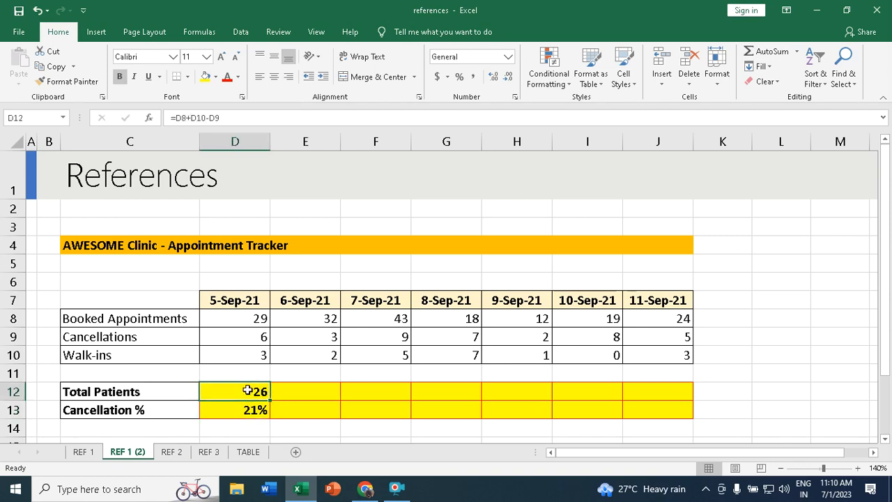
click(247, 412)
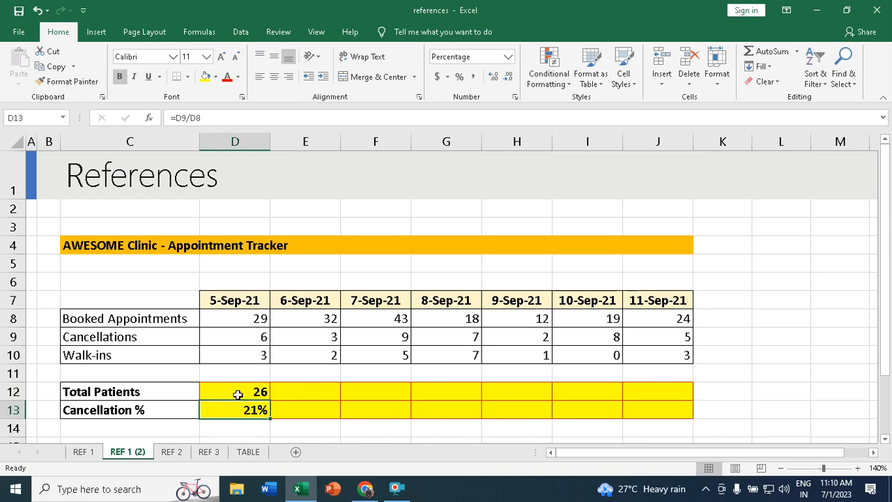
- Copy the D12:D13 formulas into E12:J13 for 6-Sep to 11-Sep, then open REF 2
drag(244, 391, 243, 407)
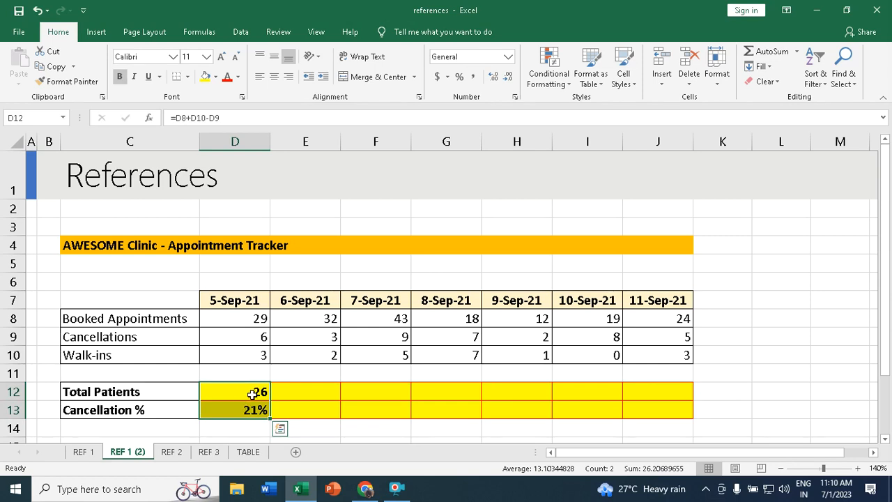
key(ctrl+c)
drag(299, 391, 657, 409)
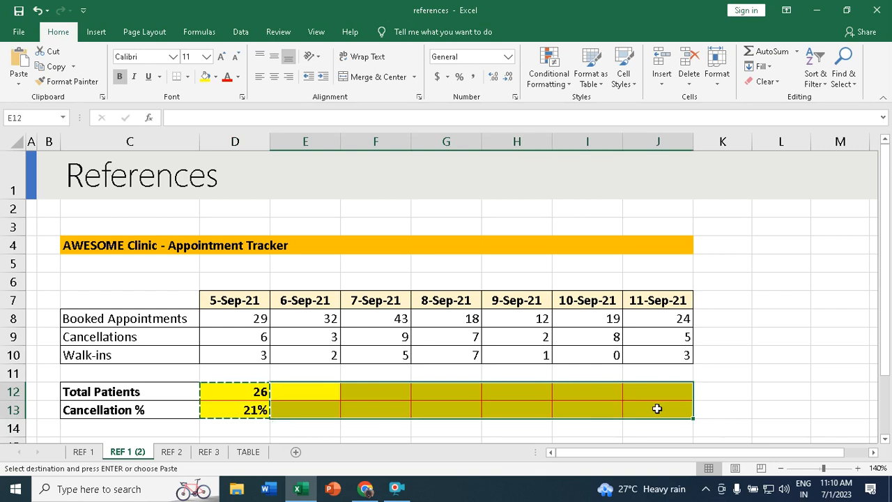
key(ctrl+v)
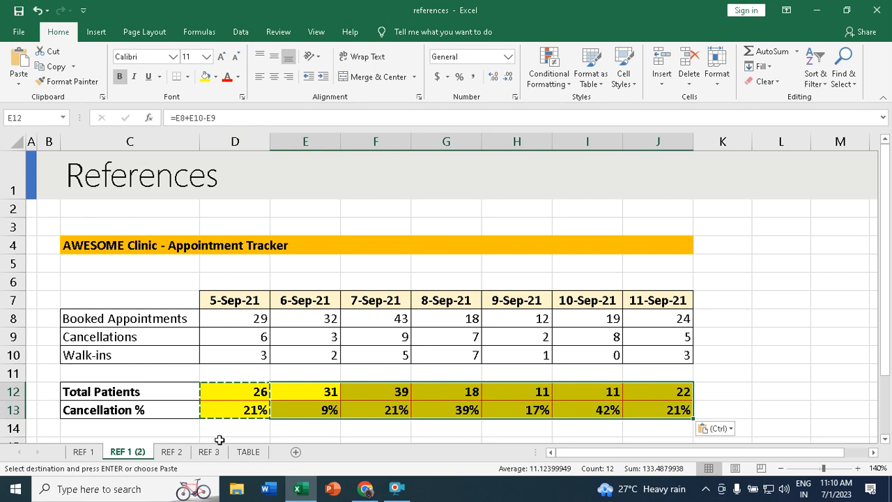
click(172, 453)
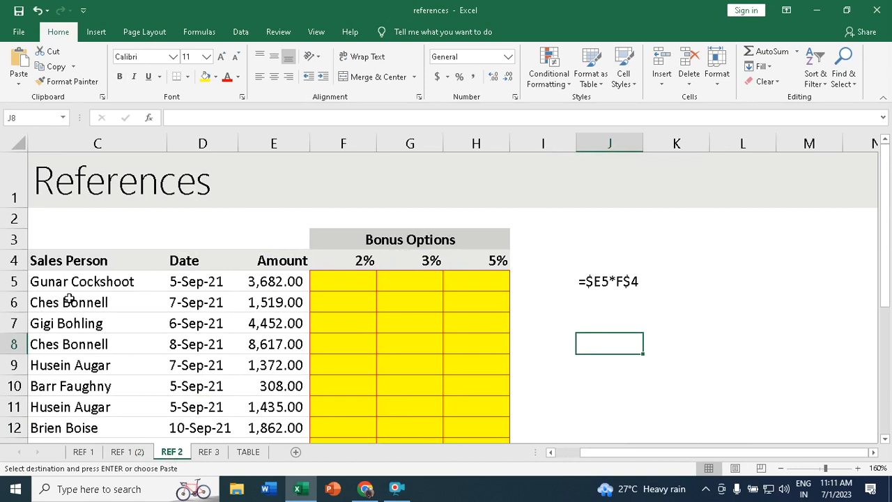
- Look over the empty 2%, 3% and 5% bonus cells F5:H5 on REF 2
scroll(70, 300, down, 4)
scroll(70, 303, up, 4)
click(356, 279)
click(407, 279)
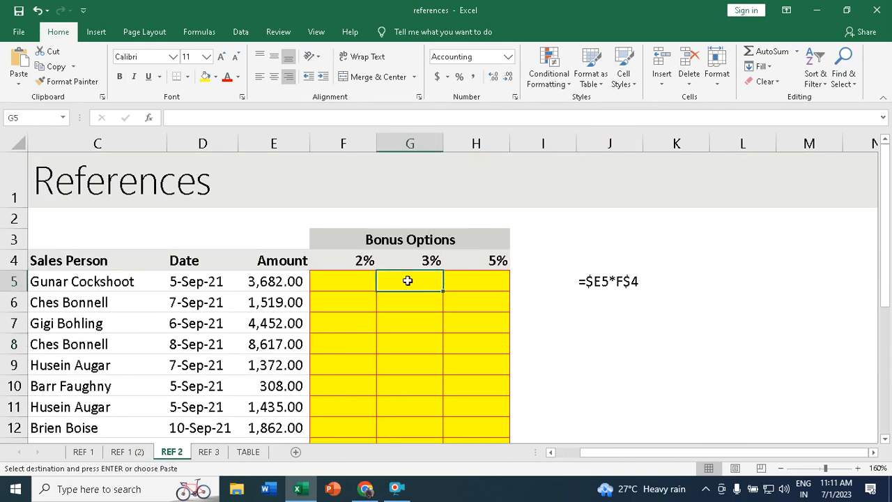
click(489, 280)
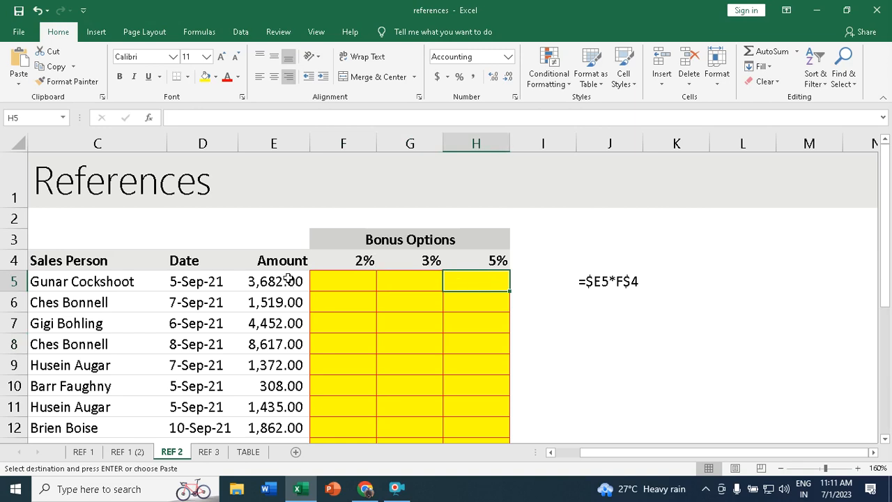
click(362, 279)
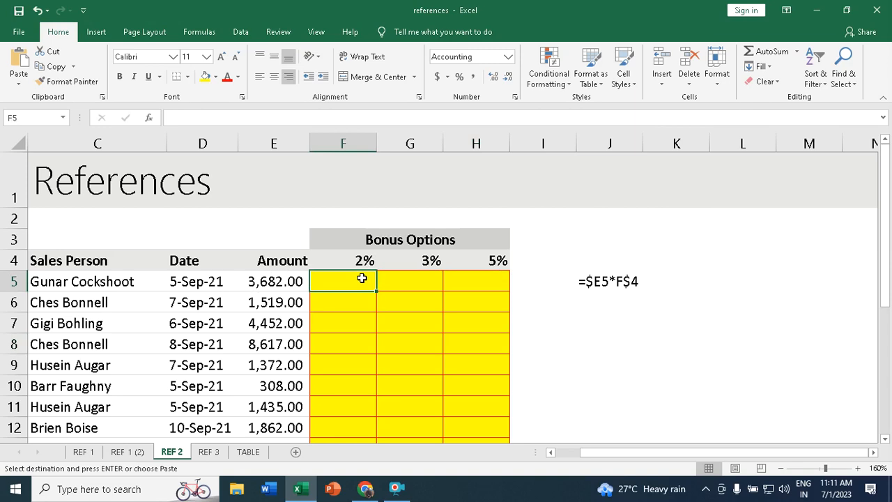
click(412, 279)
click(502, 282)
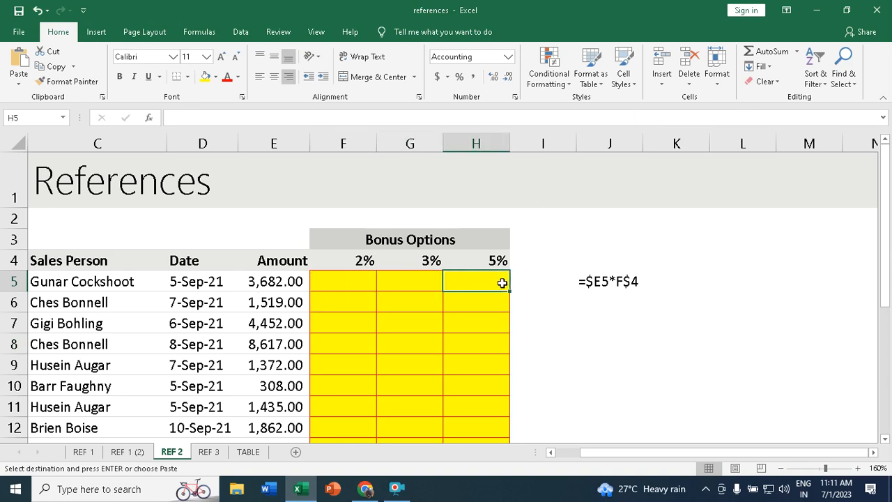
- Enter =E5*F4 in F5, giving a 73.64 bonus at 2%
text(=)
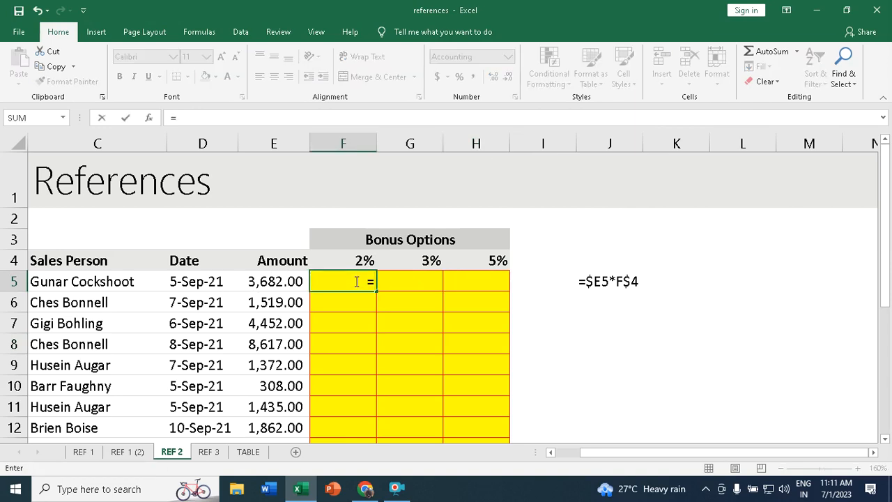
click(258, 283)
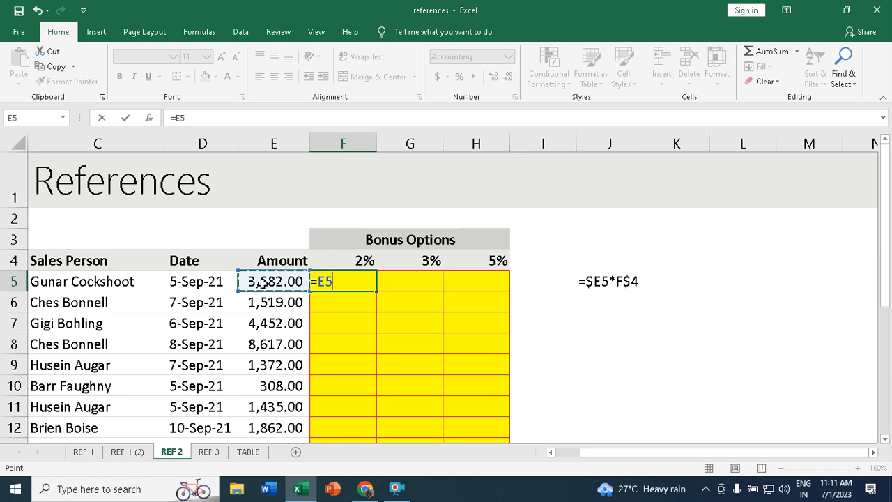
text(*)
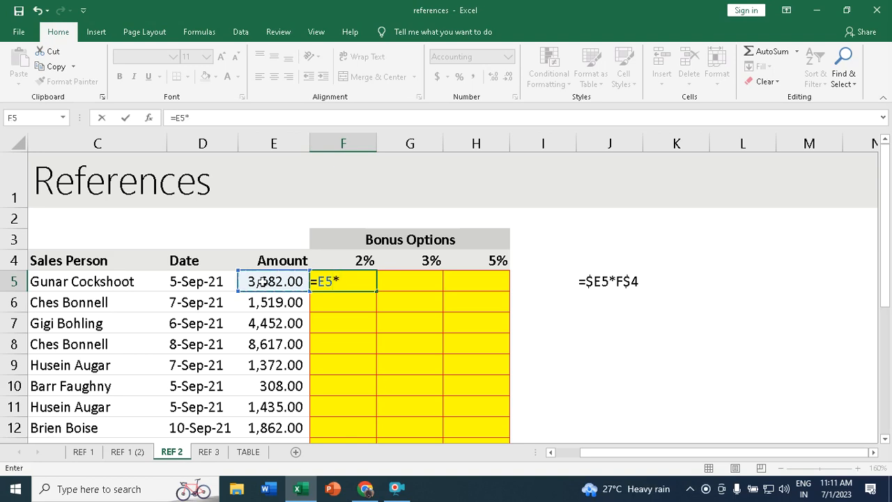
click(365, 260)
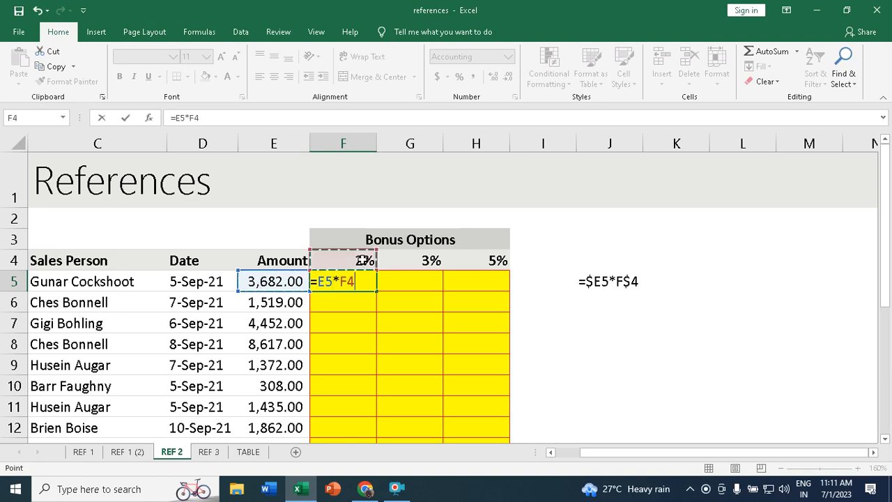
key(Return)
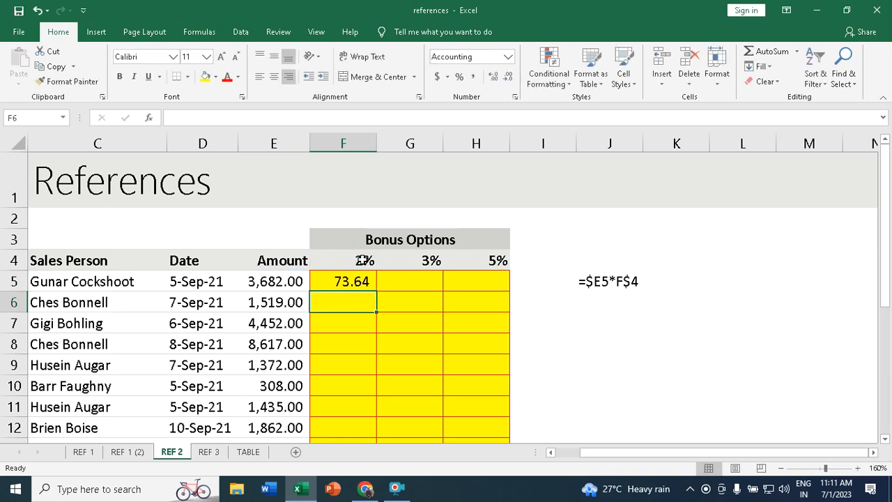
- Fill the F5 formula right to H5, then clear the incorrect G5:H5 results
click(358, 281)
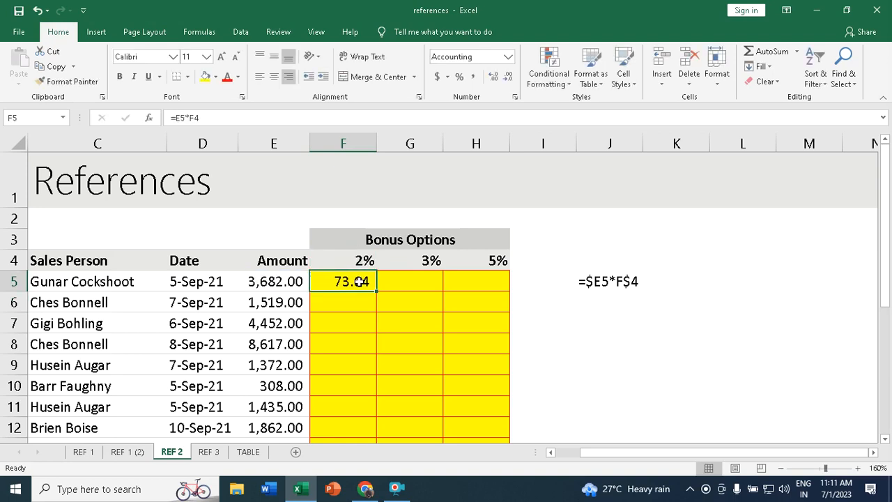
drag(376, 294, 492, 292)
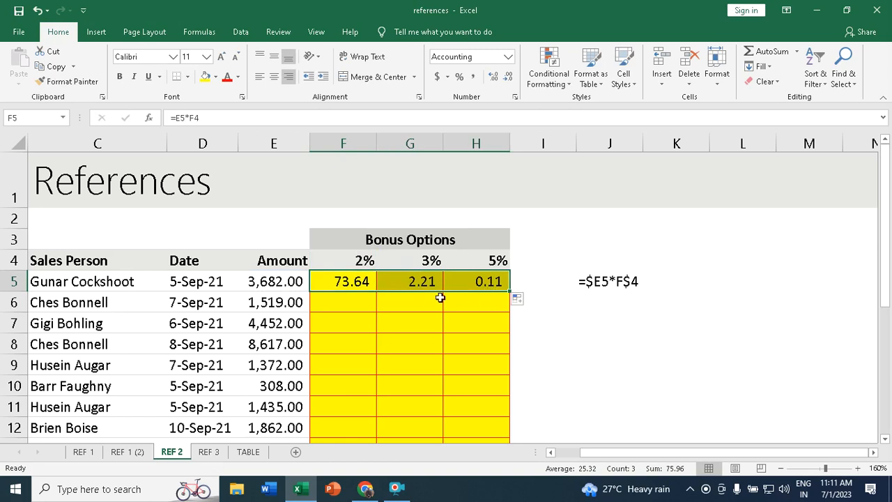
drag(411, 282, 493, 282)
key(Delete)
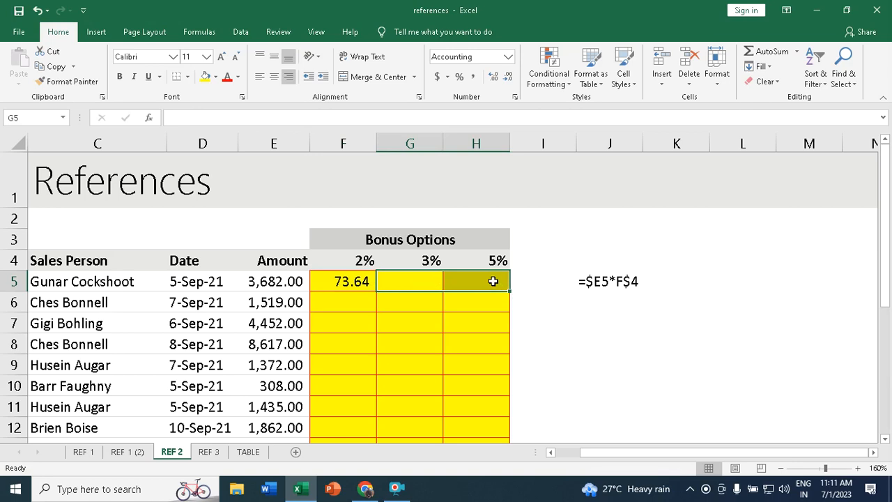
click(349, 281)
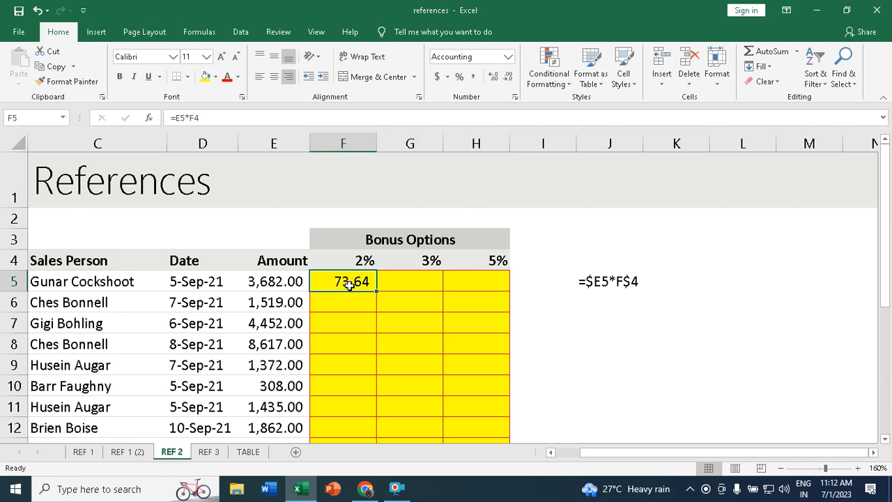
- Clear F5 and start re-entering the bonus formula as =E5*F4
key(Delete)
text(=)
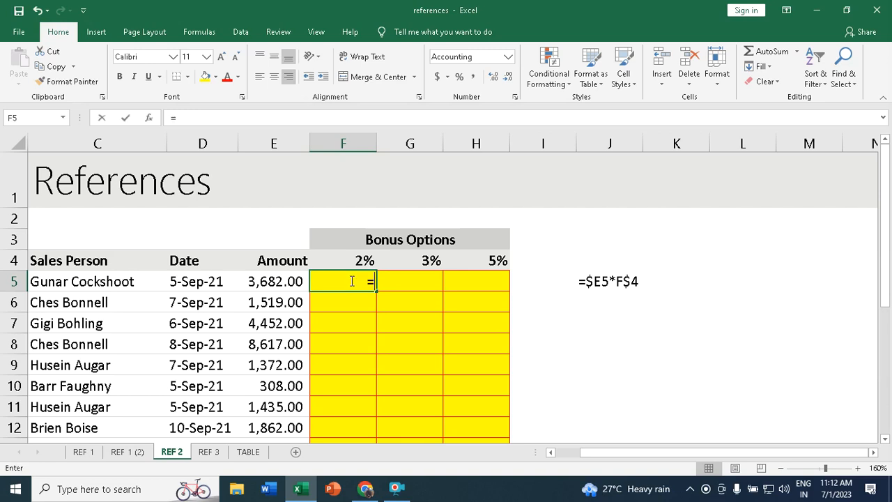
click(259, 282)
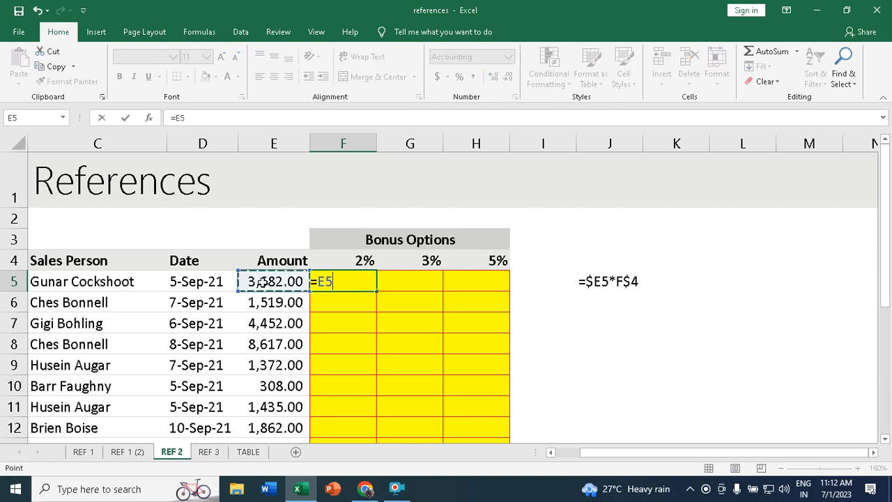
text(*)
click(362, 260)
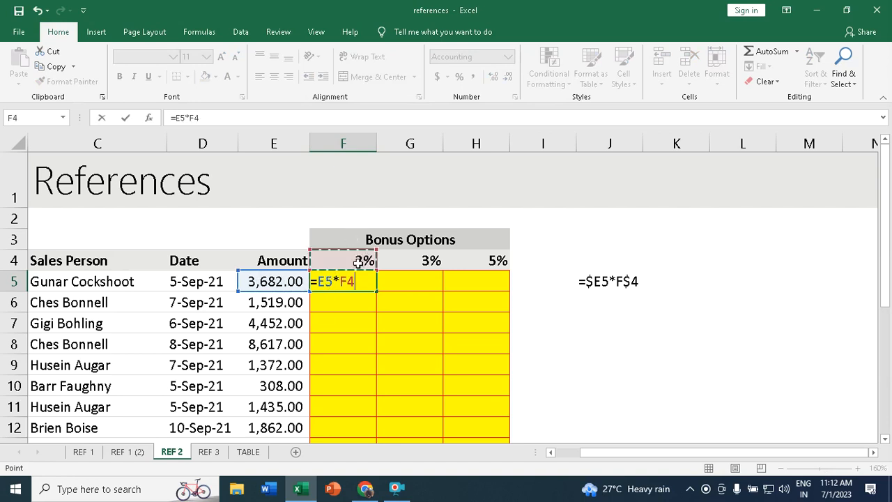
- Change the references to the mixed form =$E5*F$4, keeping 73.64
click(324, 281)
key(F4)
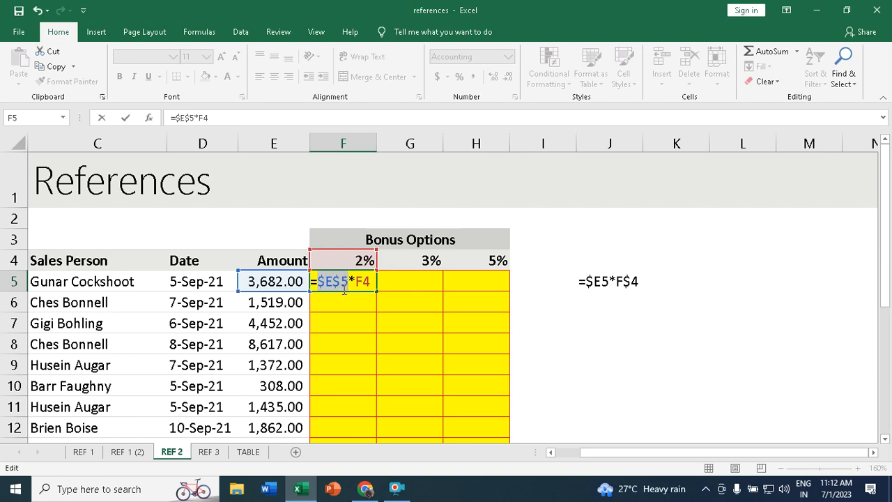
click(364, 281)
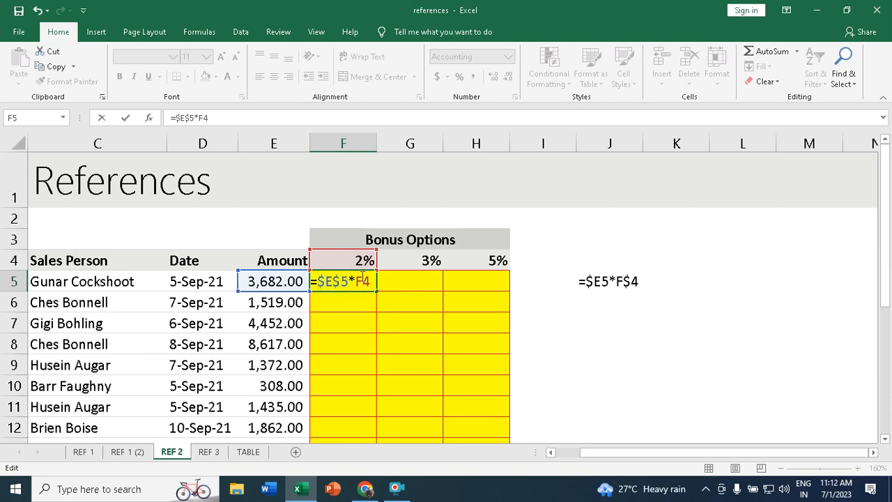
key(F4)
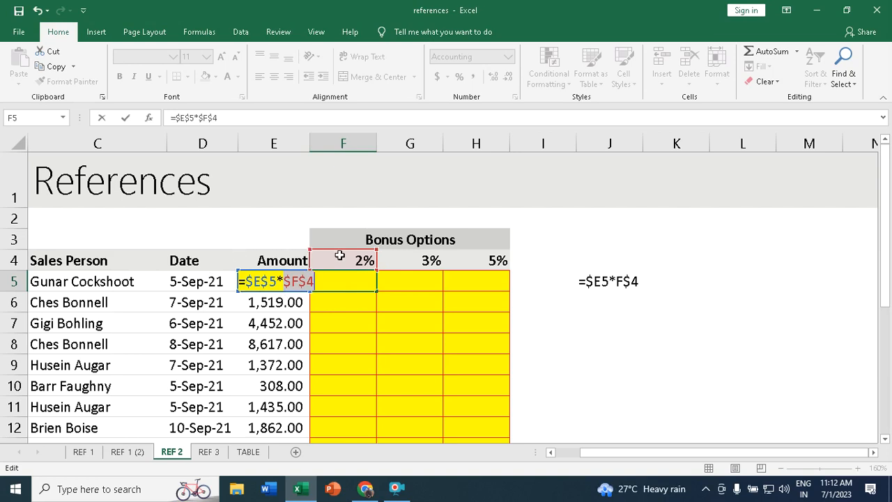
click(269, 281)
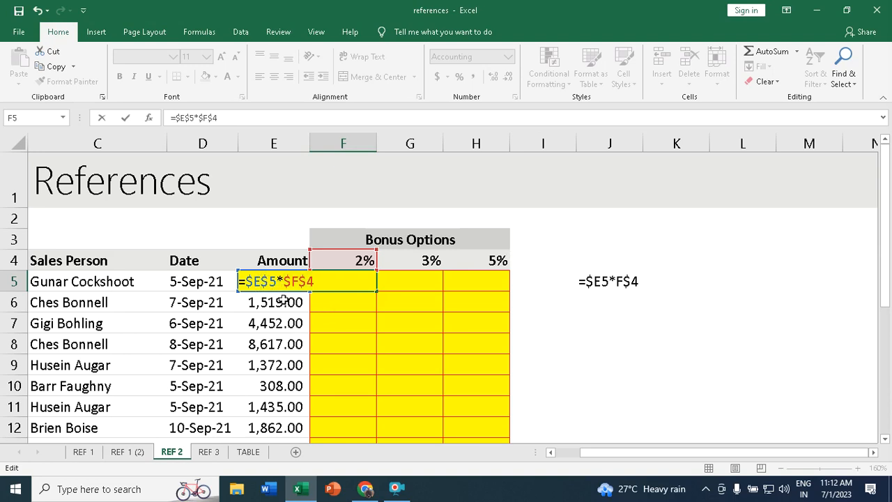
key(BackSpace)
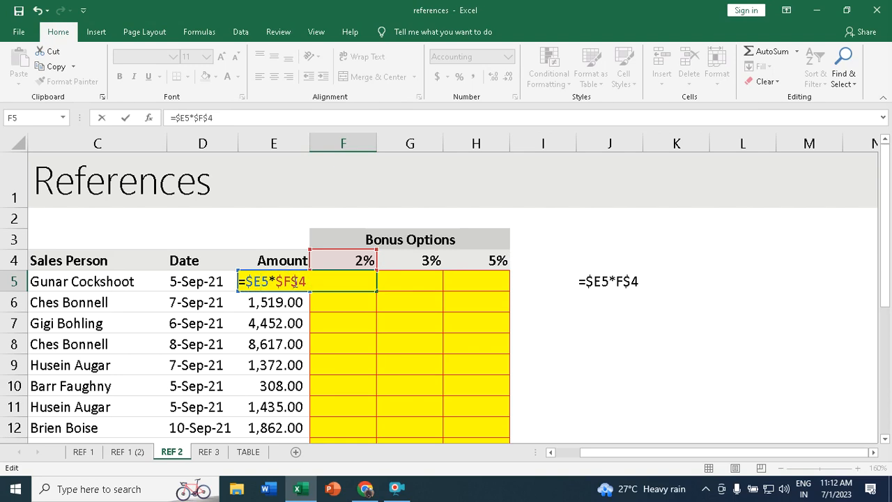
click(277, 280)
key(Delete)
key(Return)
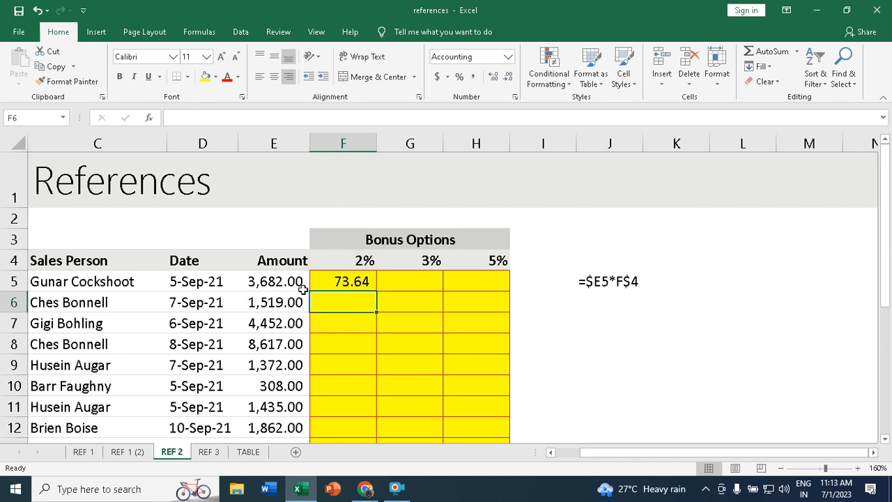
- Fill the F5 bonus formula across to H5 and down all sales rows, then open REF 3
click(348, 281)
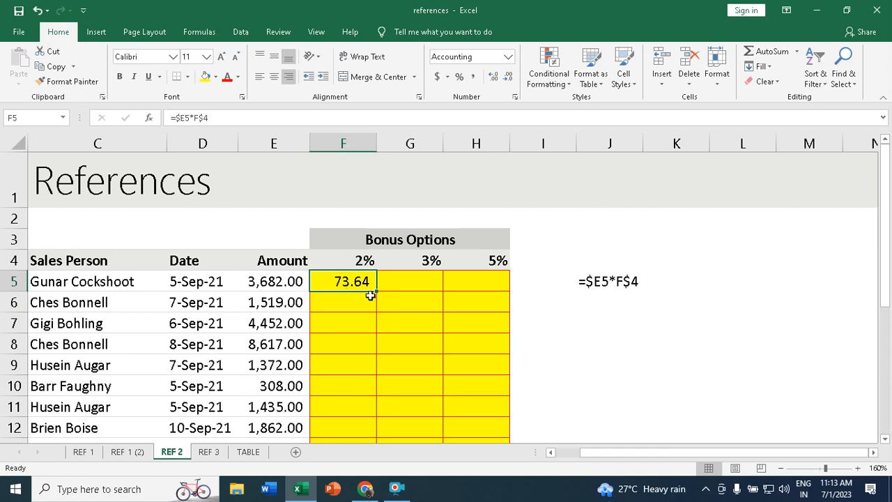
drag(378, 291, 501, 293)
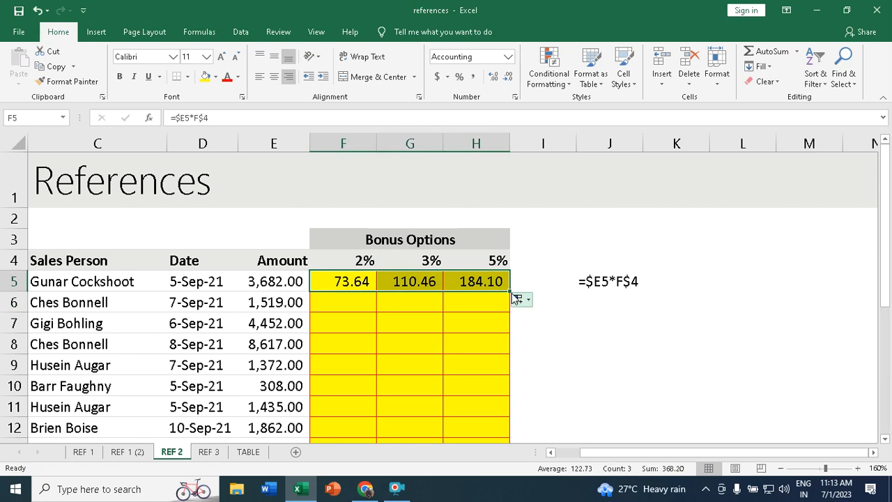
drag(510, 291, 498, 397)
scroll(463, 324, up, 4)
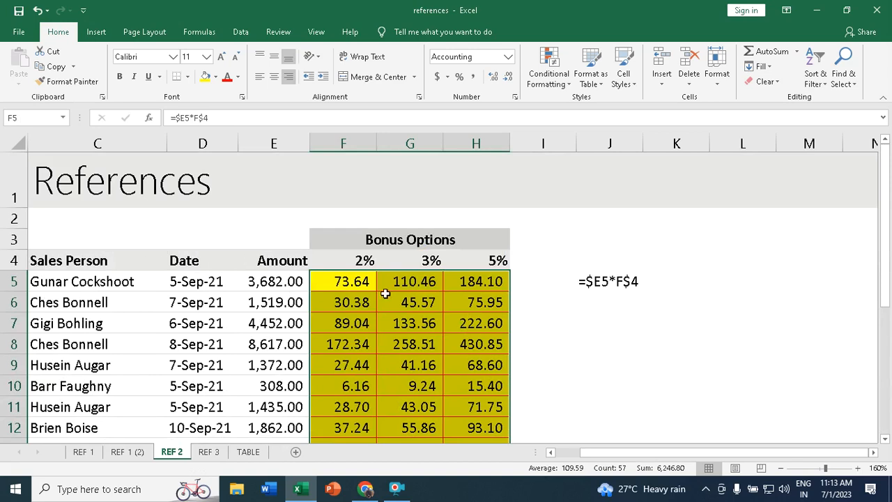
click(210, 452)
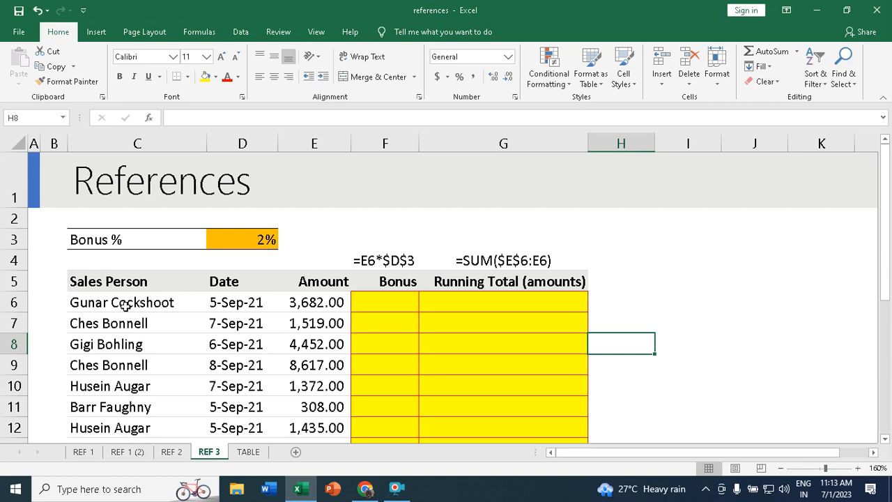
- Review the REF 3 sheet, briefly comparing it with REF 2
scroll(120, 300, down, 4)
scroll(120, 301, down, 2)
scroll(122, 305, up, 6)
click(173, 452)
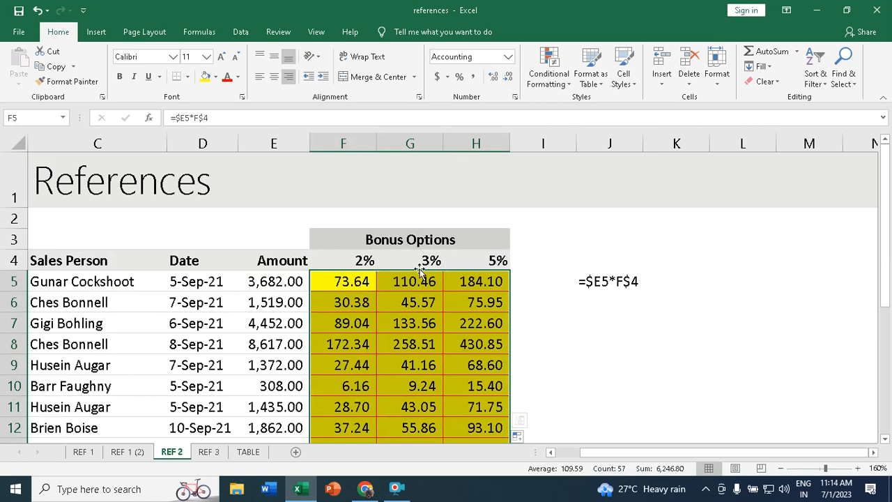
click(208, 451)
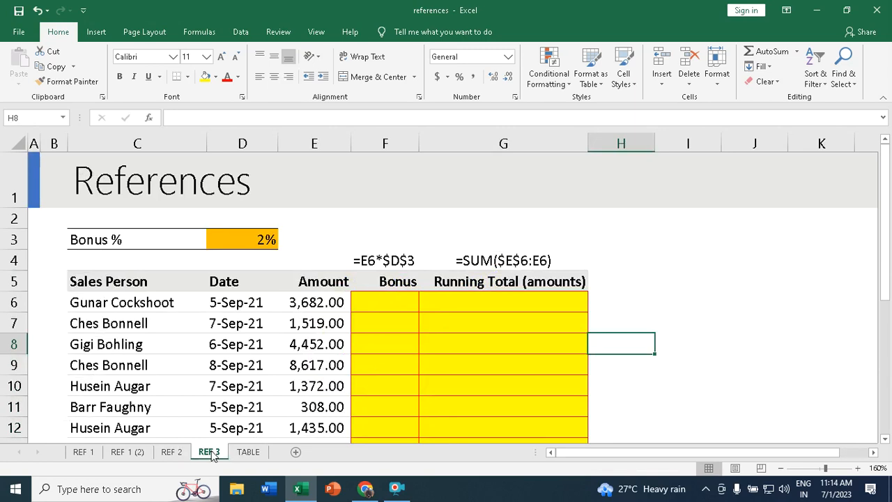
- Enter =E6*$D$3 in F6, giving a 73.64 bonus for the first sale
click(378, 299)
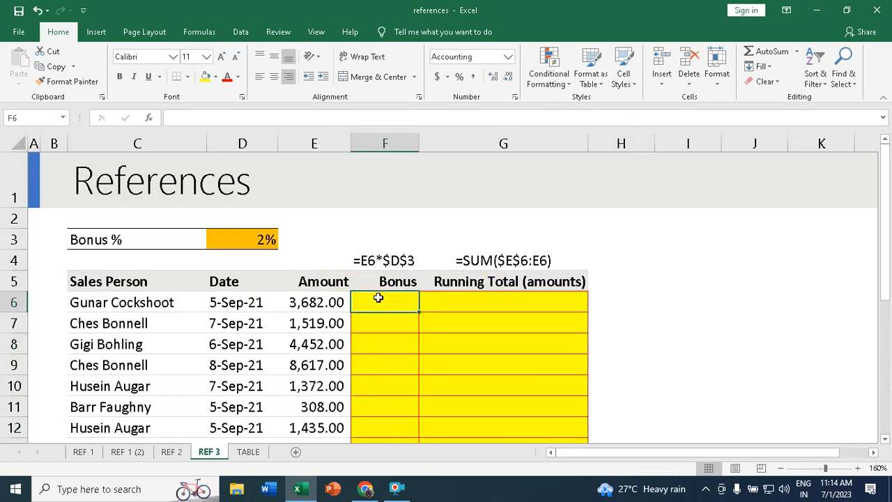
text(=)
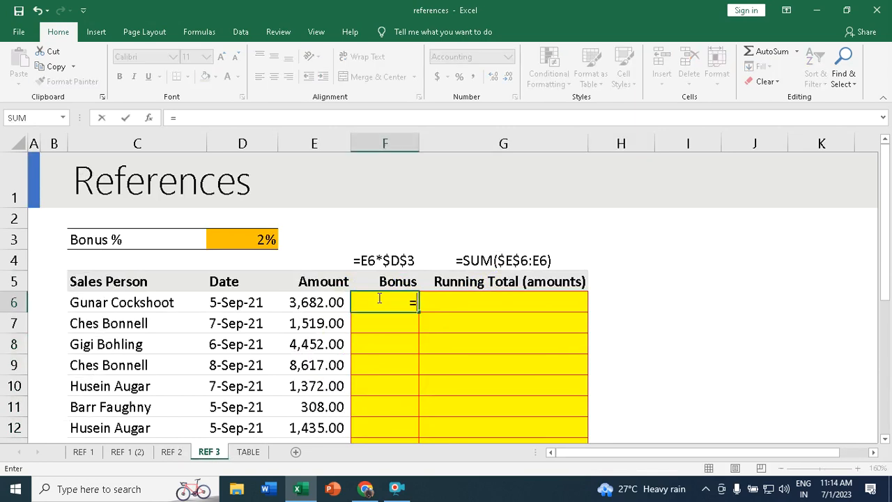
click(309, 303)
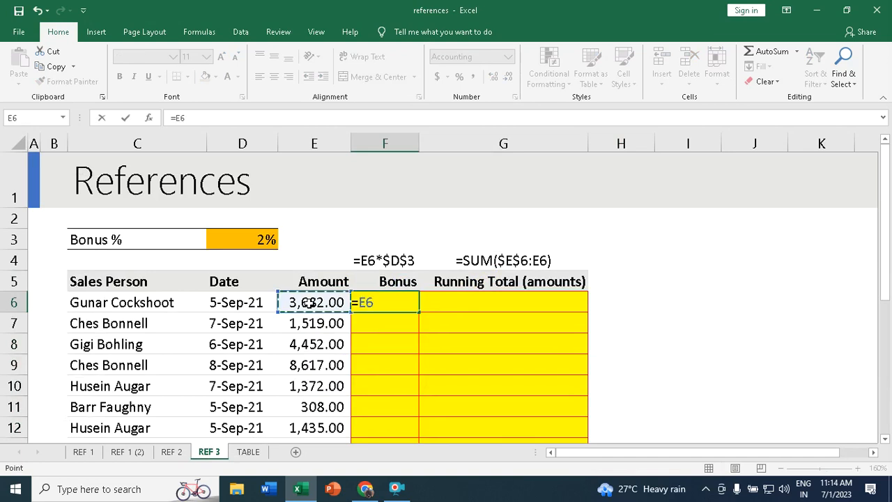
text(*)
click(261, 240)
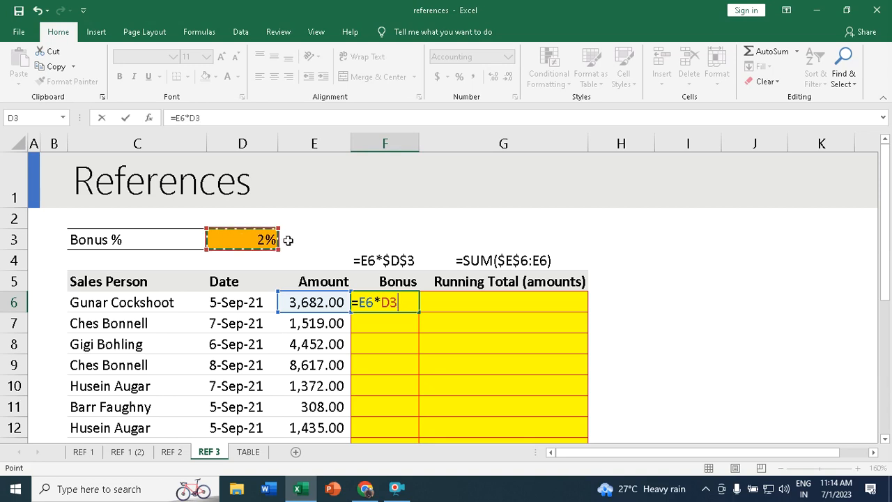
click(394, 302)
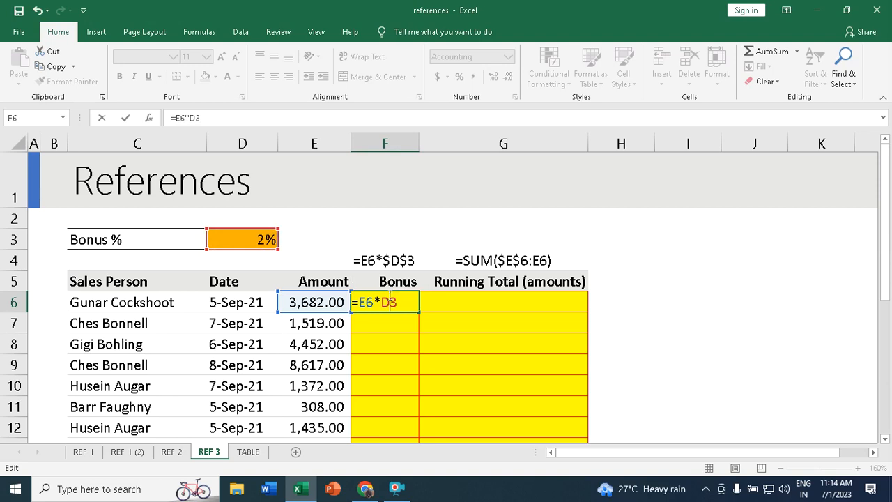
key(F4)
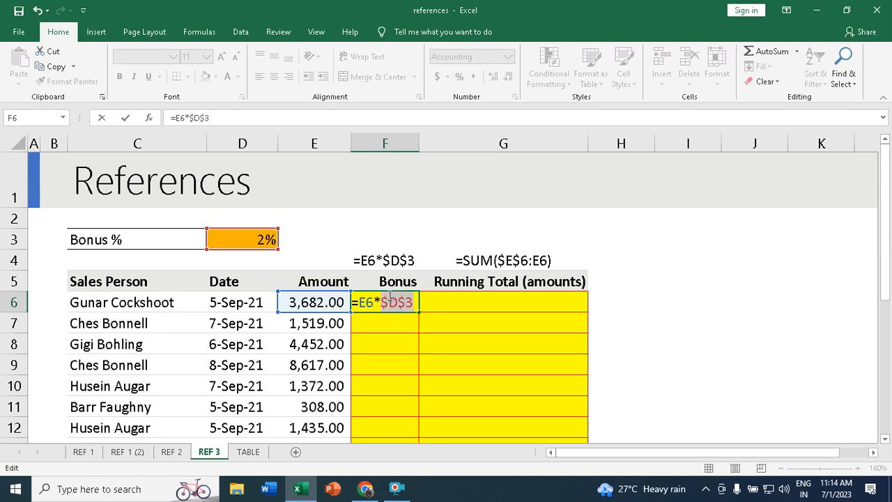
key(Return)
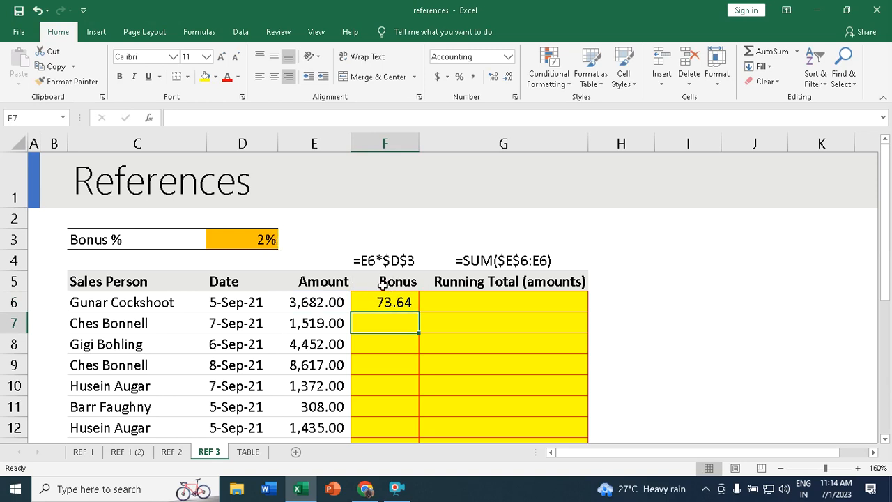
- Fill the F6 bonus formula down through F24
click(405, 302)
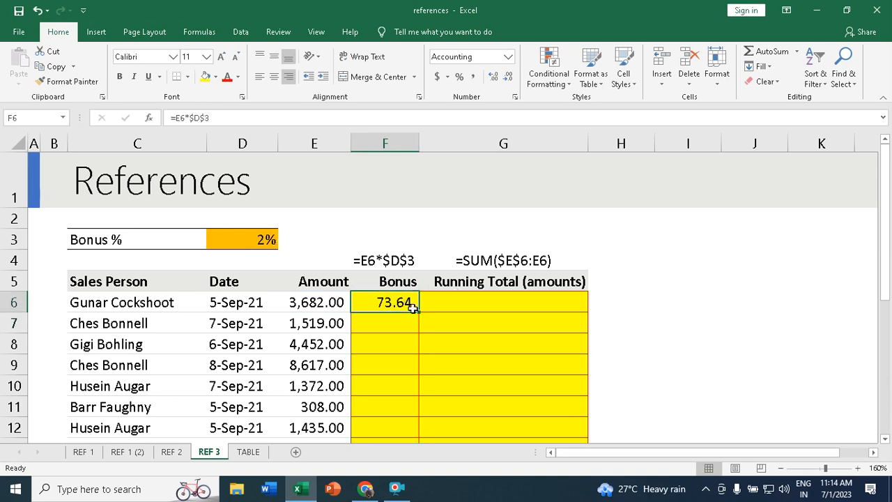
drag(419, 313, 400, 392)
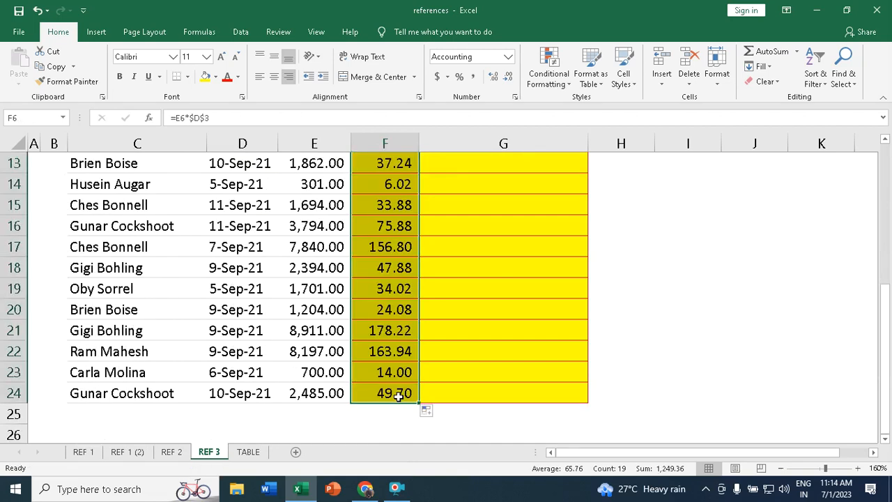
scroll(398, 394, up, 3)
scroll(398, 395, up, 1)
- Test recalculation by setting Bonus % in D3 to 5%, then back to 2%
click(256, 239)
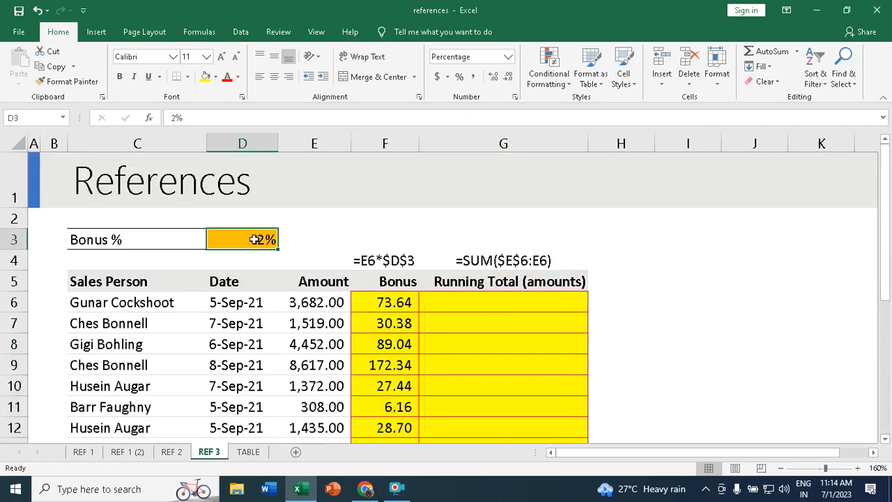
text(5)
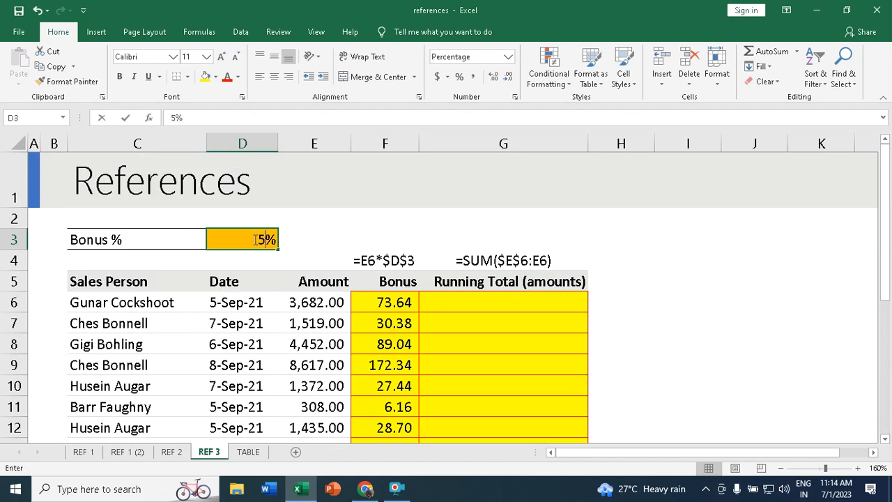
key(Return)
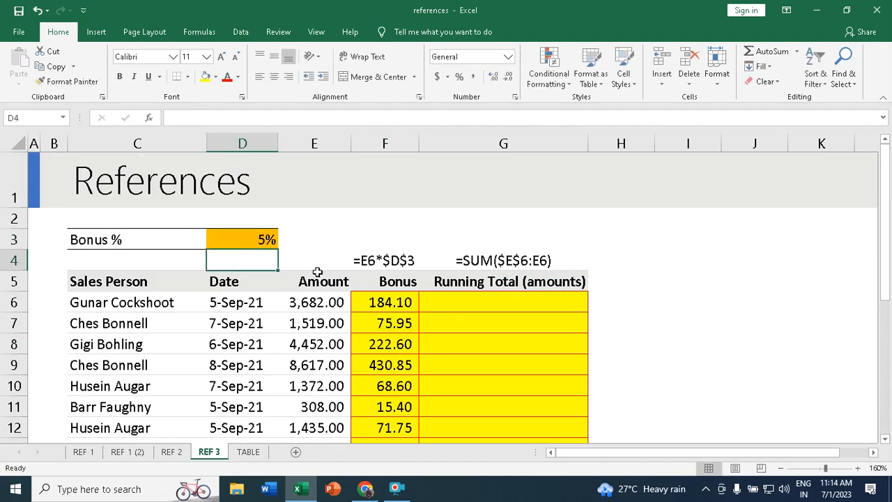
click(240, 234)
text(2)
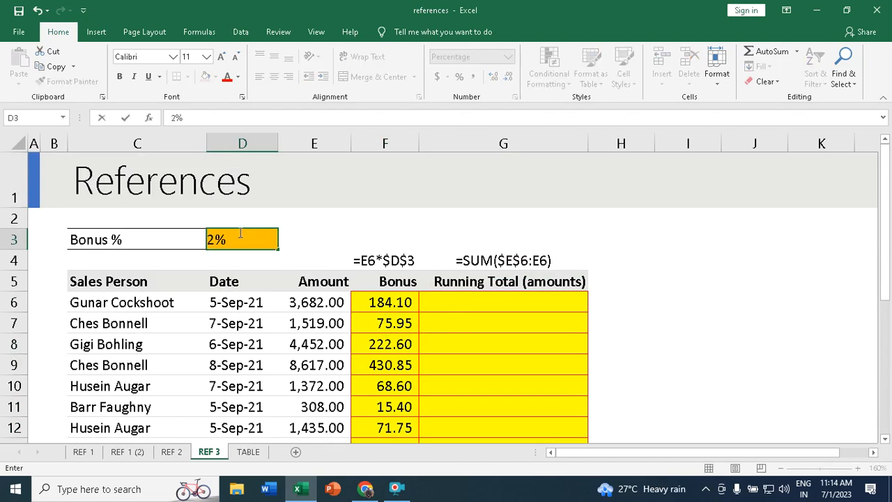
key(Return)
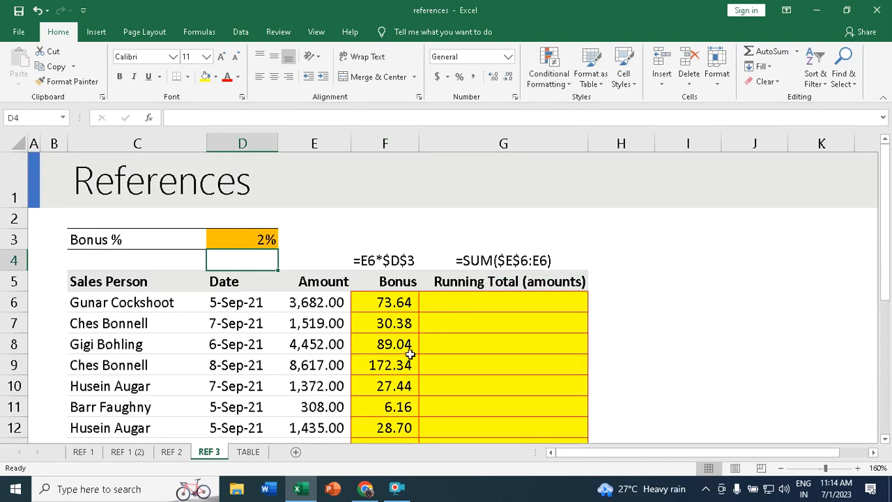
click(498, 303)
text(=sum)
key(Tab)
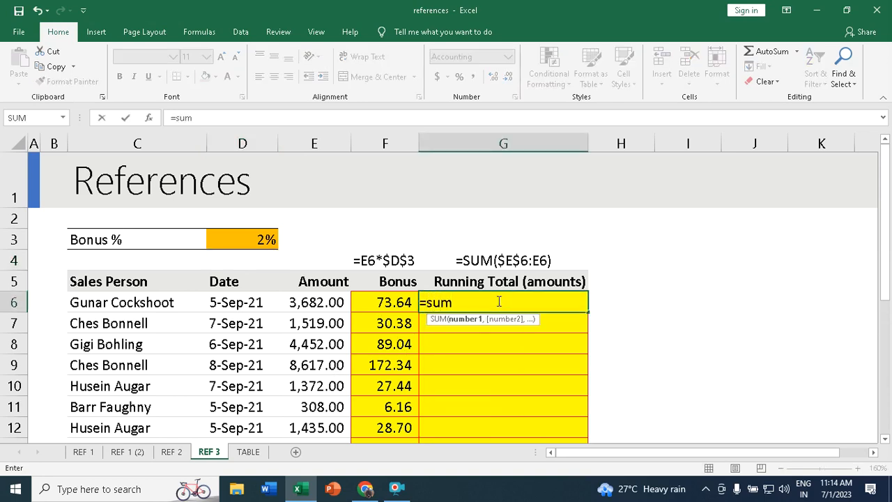
click(313, 302)
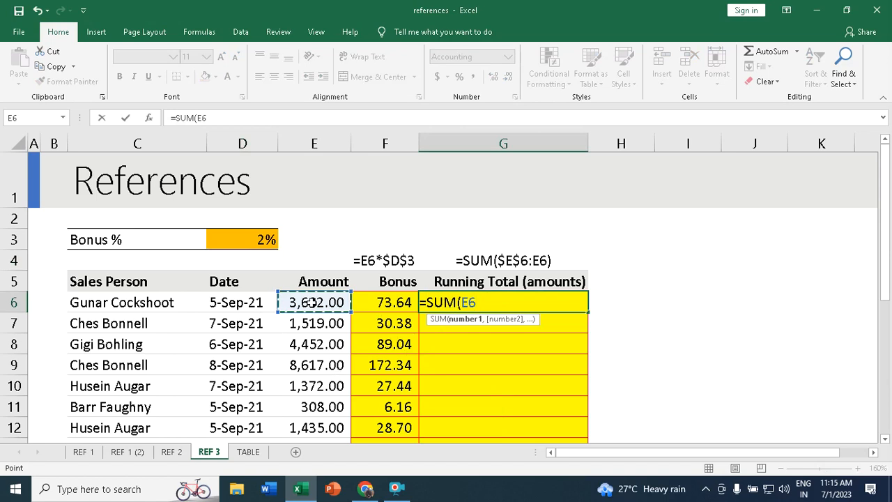
key(F8)
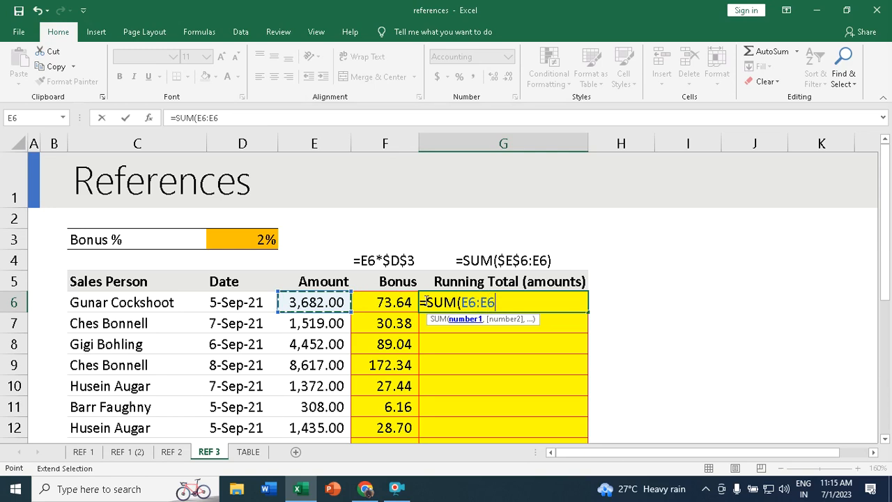
text())
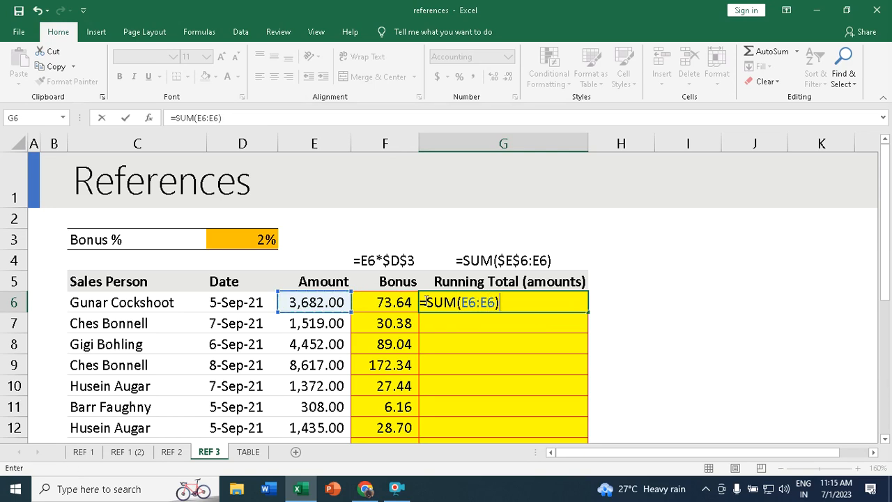
key(Return)
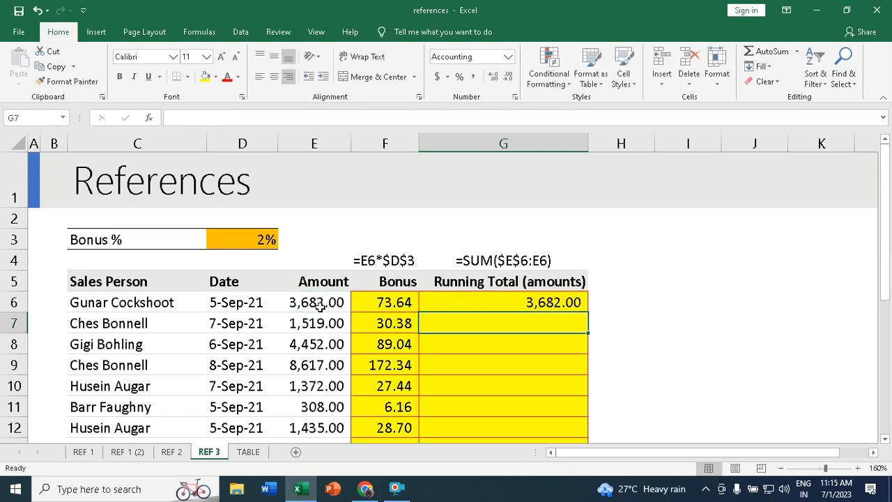
click(541, 302)
drag(587, 311, 565, 402)
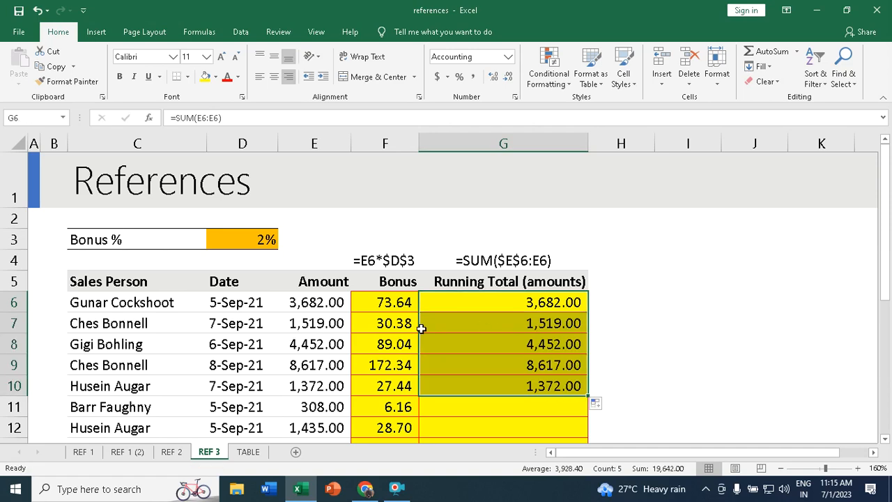
drag(312, 302, 309, 315)
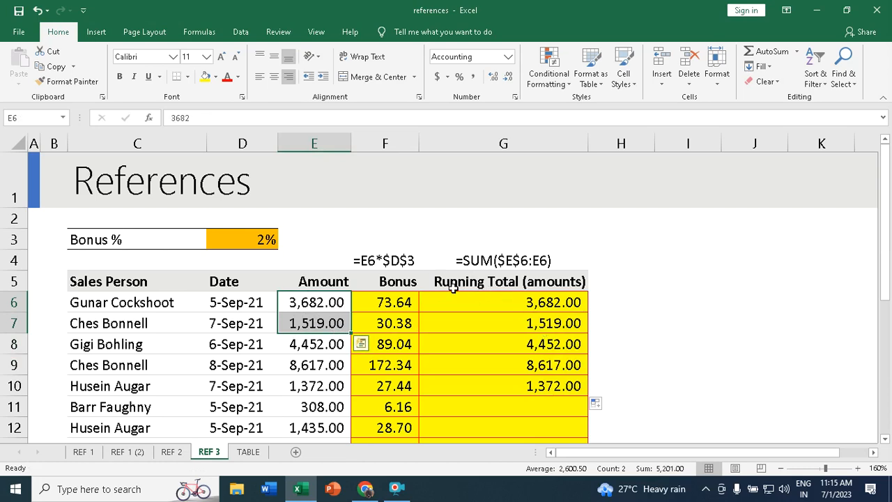
drag(548, 301, 543, 382)
key(Delete)
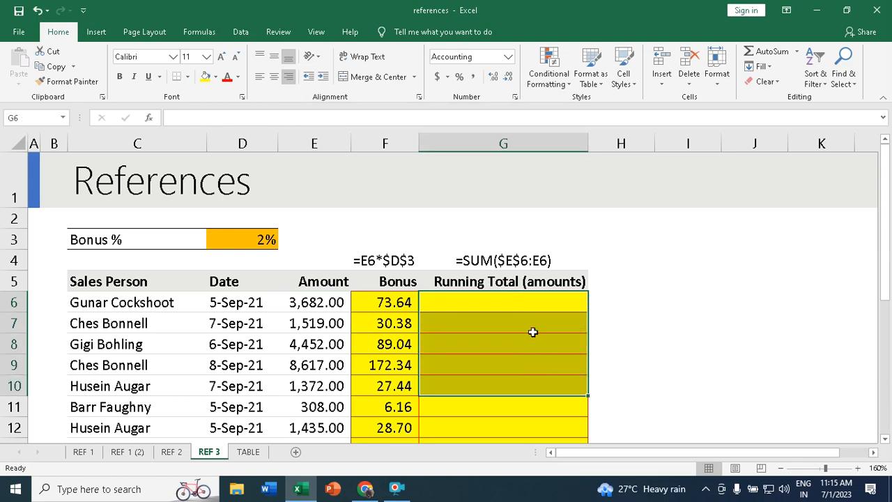
click(530, 305)
text(=sum)
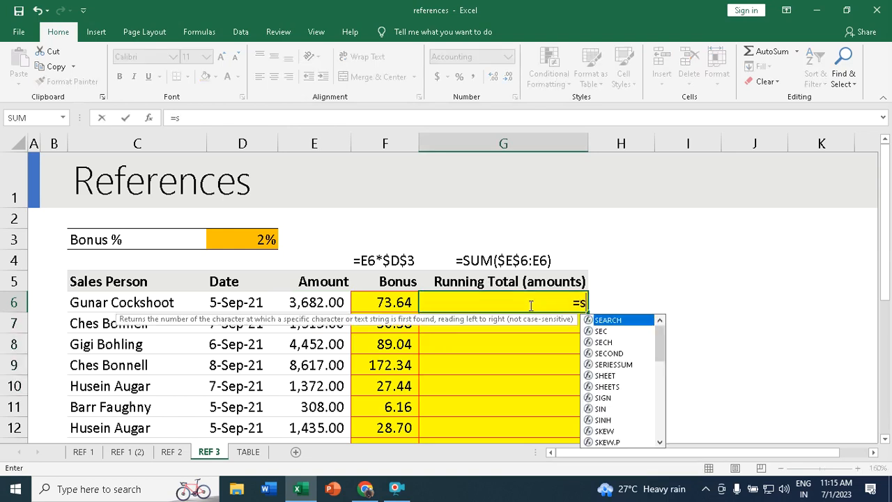
key(Tab)
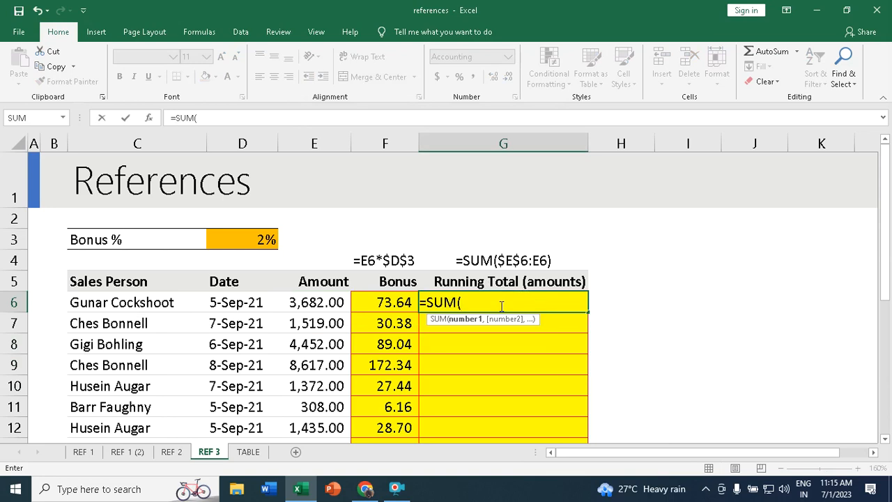
click(309, 302)
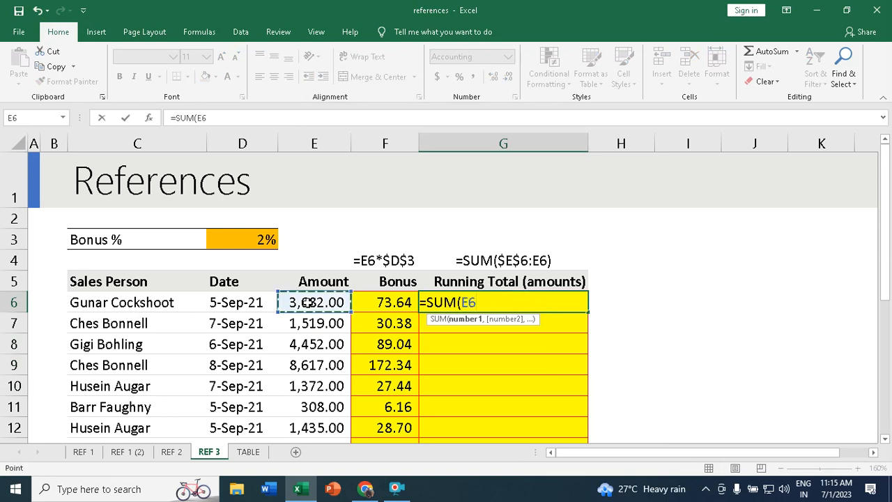
key(F8)
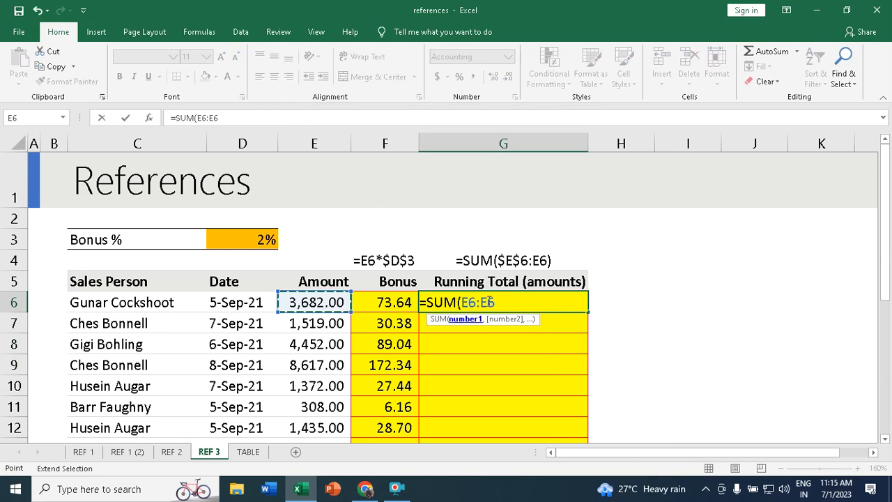
text())
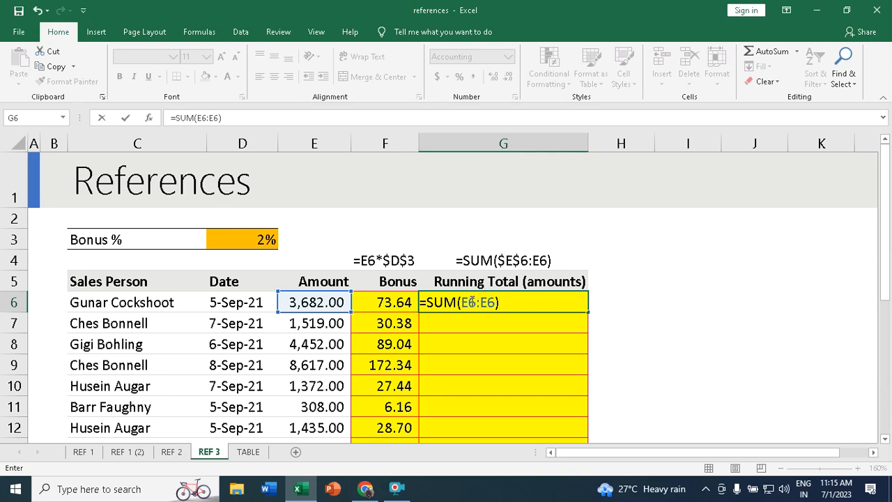
click(469, 299)
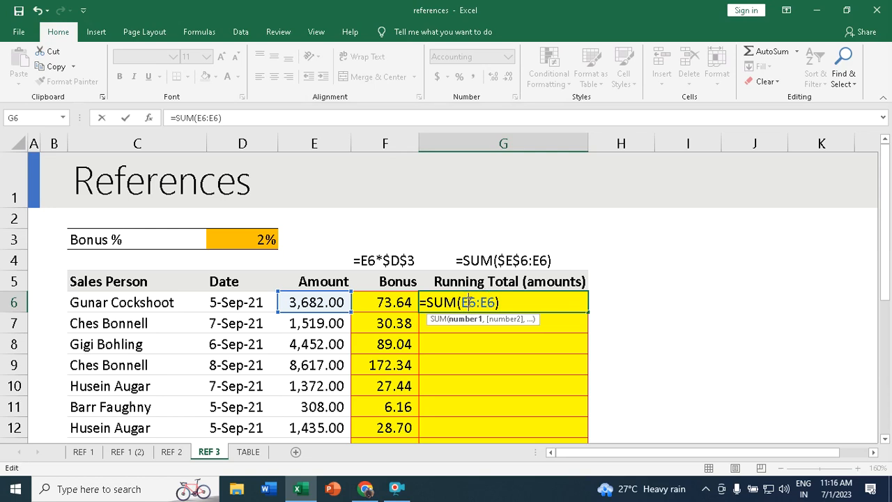
key(F4)
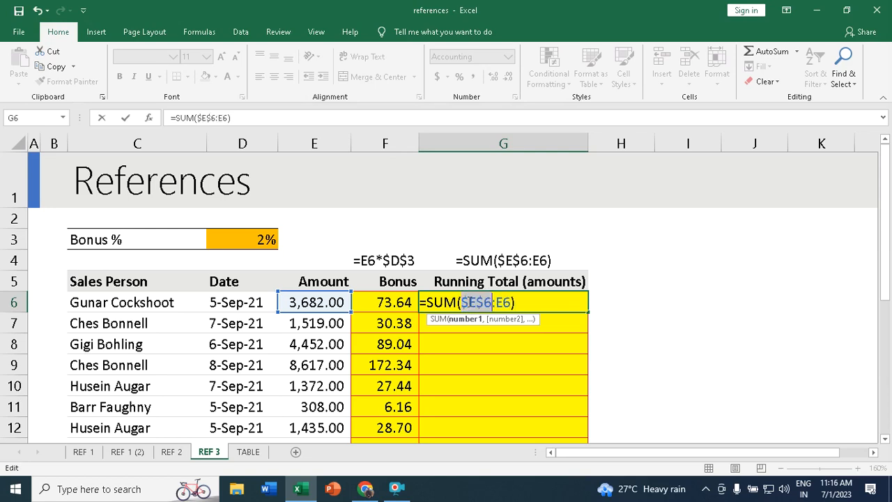
key(Return)
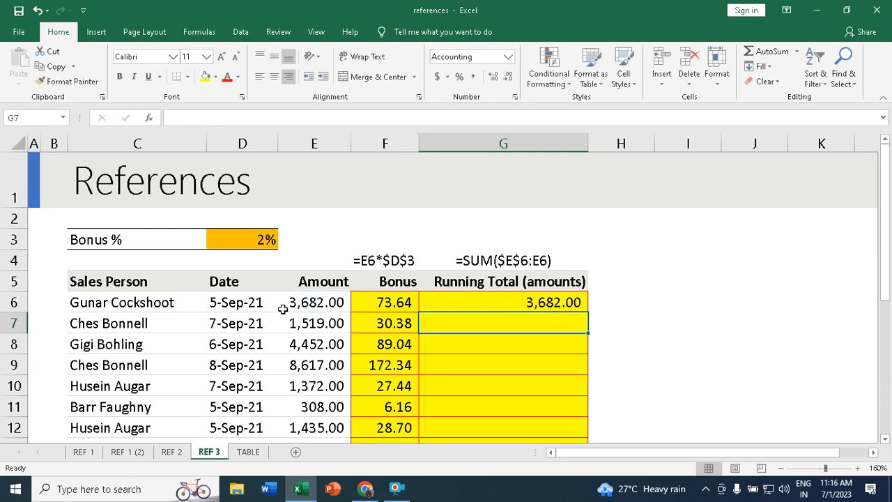
click(550, 301)
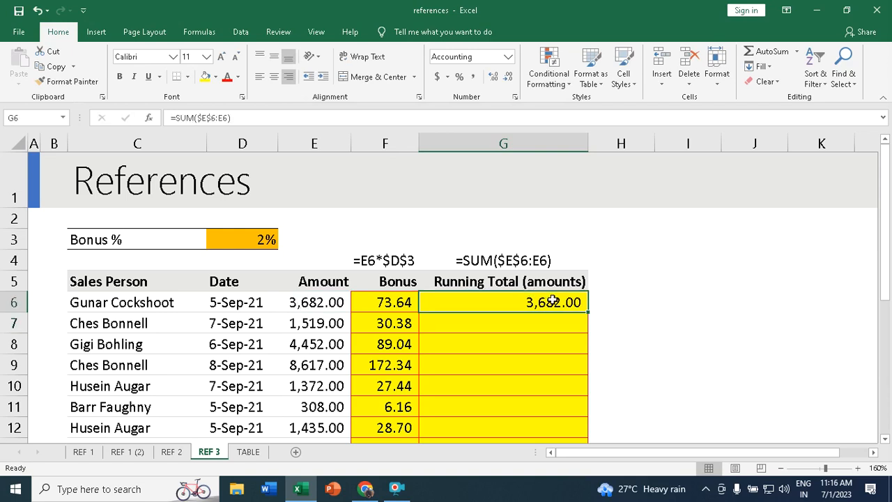
drag(590, 313, 590, 403)
scroll(578, 348, up, 4)
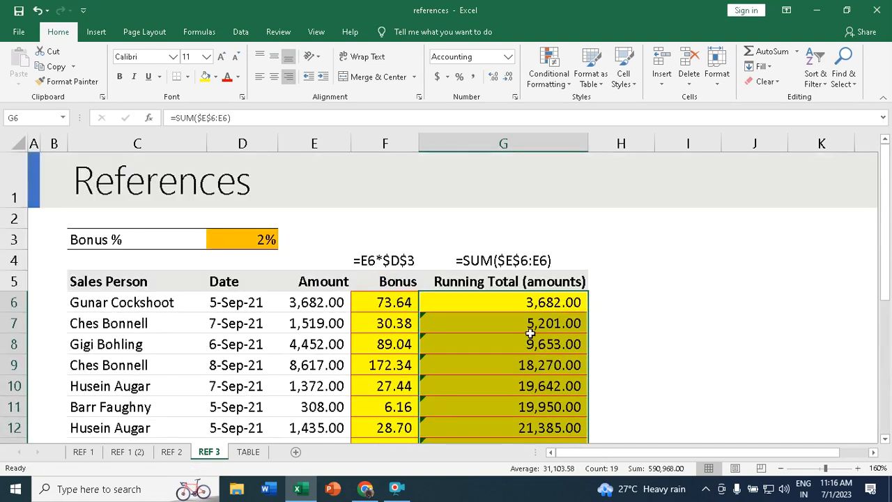
drag(307, 302, 309, 320)
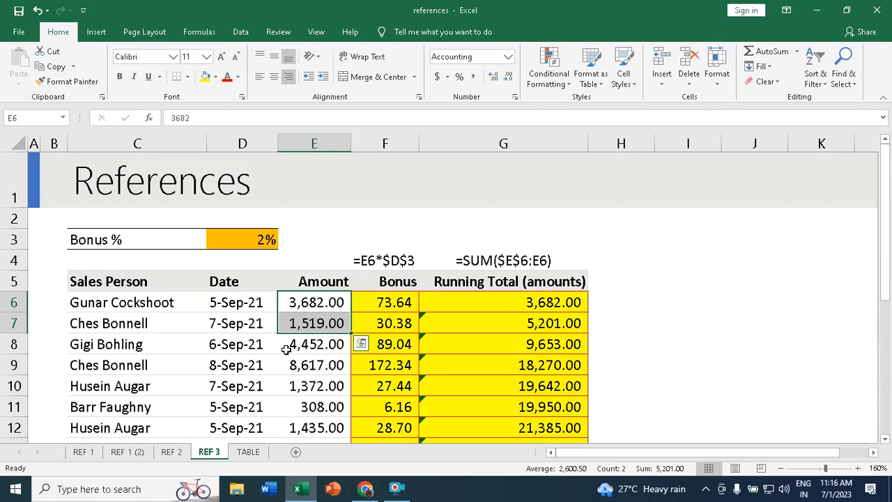
drag(308, 300, 304, 341)
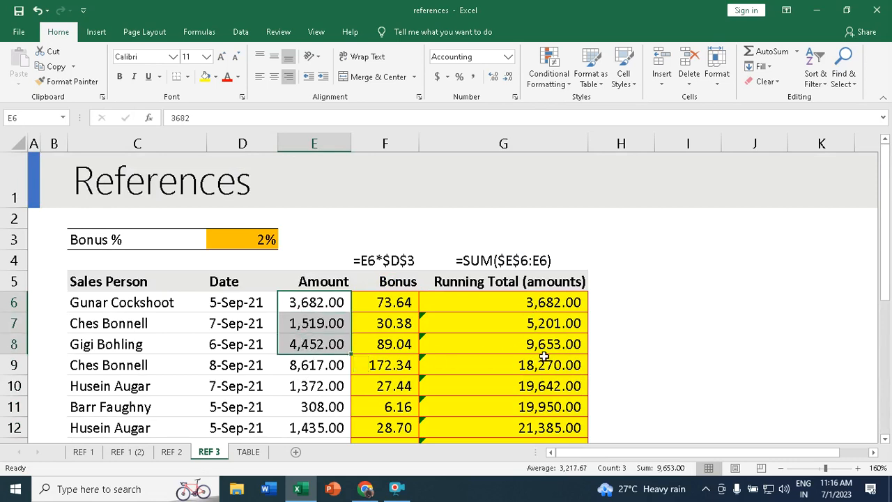
drag(298, 304, 305, 367)
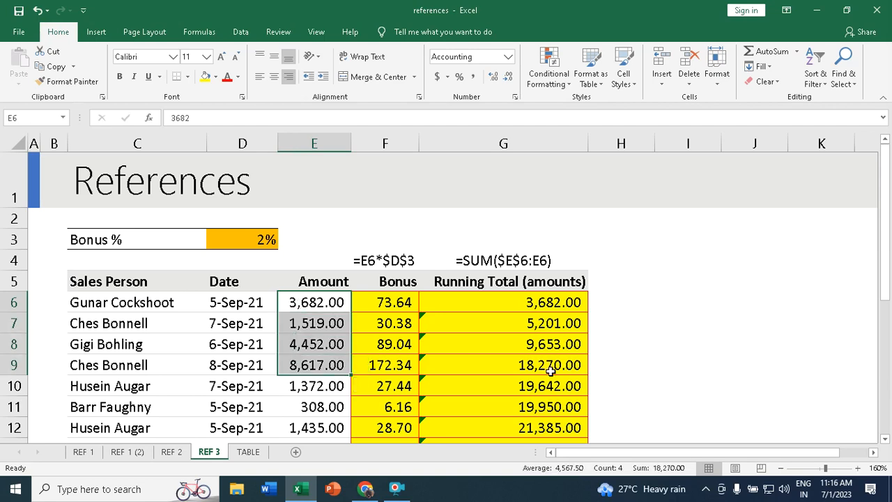
scroll(552, 379, down, 5)
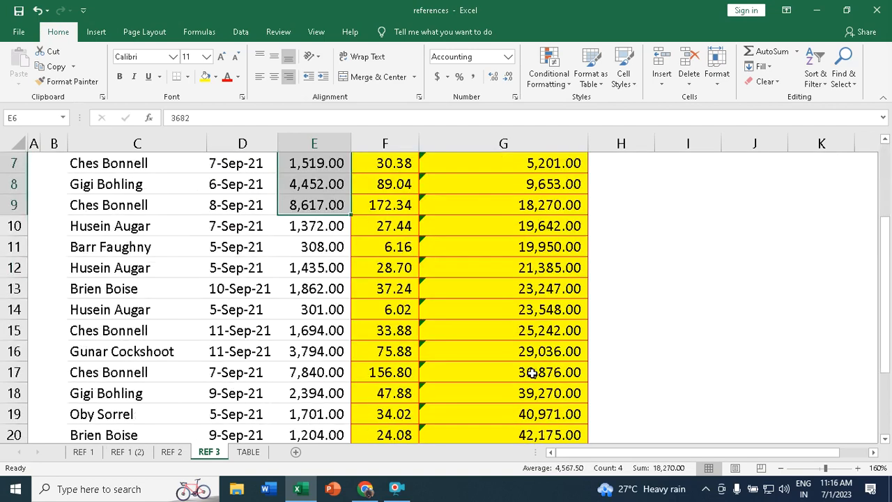
scroll(532, 374, up, 5)
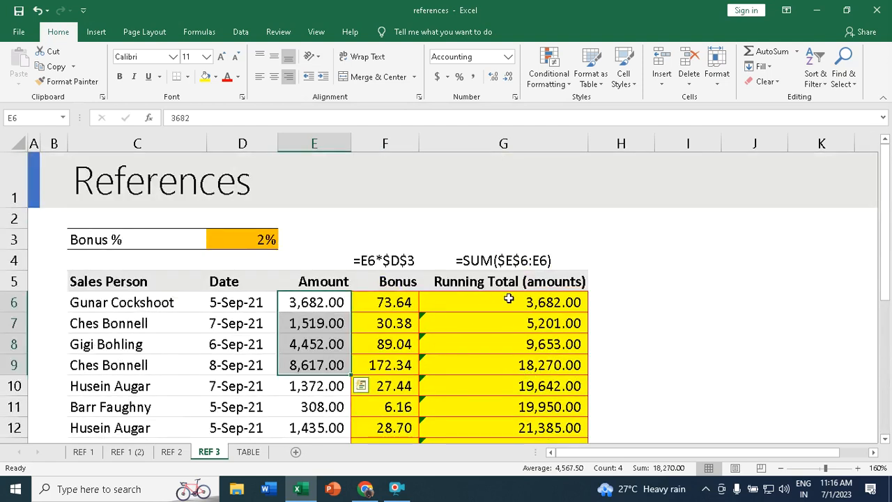
click(688, 352)
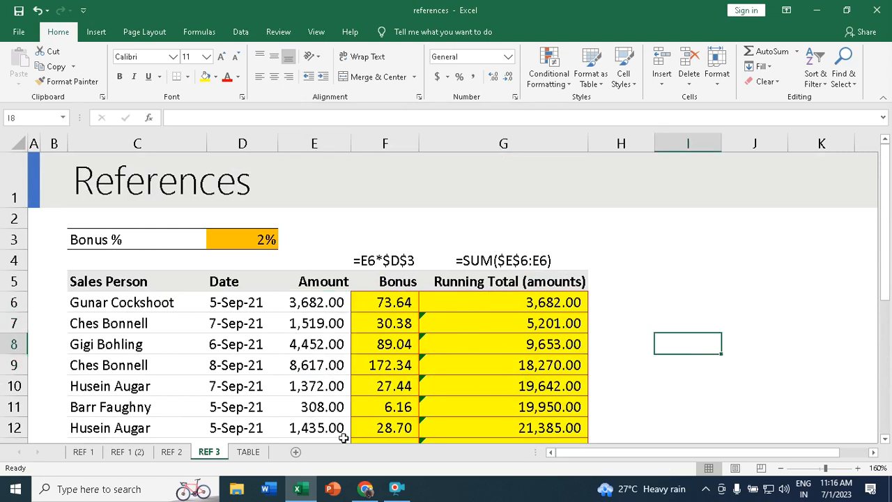
click(247, 452)
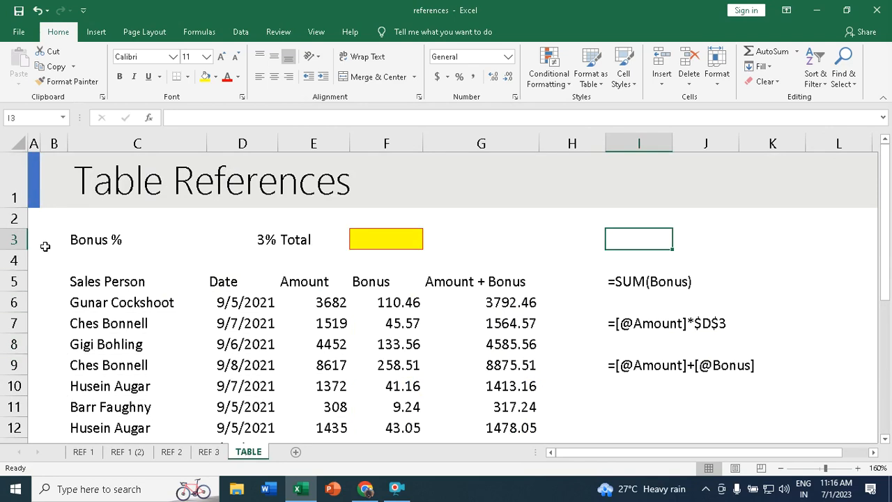
- Check the 3% rate in D3 and the sales headers on the TABLE sheet
click(272, 239)
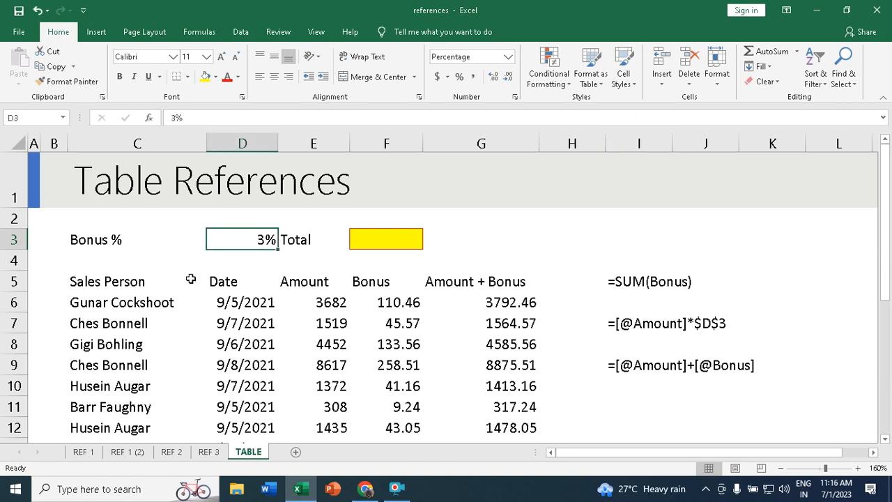
scroll(184, 319, down, 3)
scroll(184, 317, up, 3)
click(94, 283)
drag(190, 288, 460, 318)
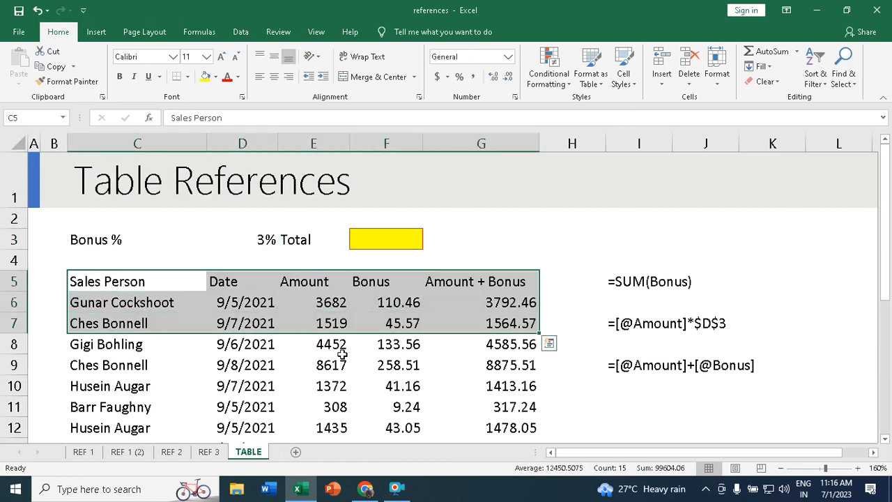
- With a cell inside the sales data active, start inserting a table from the Insert ribbon
click(350, 365)
click(384, 355)
click(304, 320)
click(302, 358)
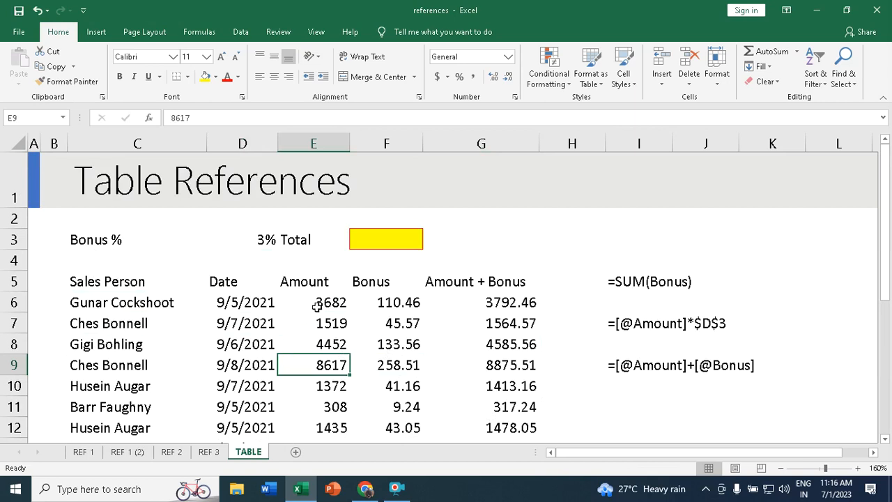
click(97, 32)
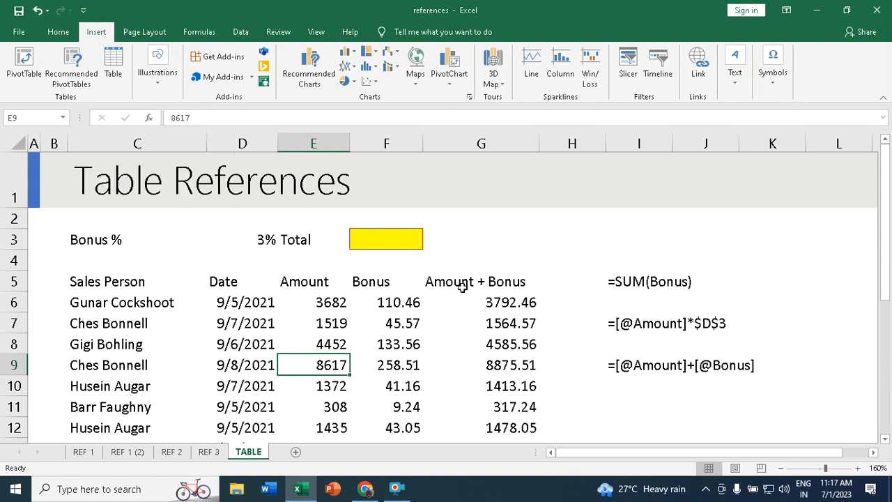
key(ctrl+t)
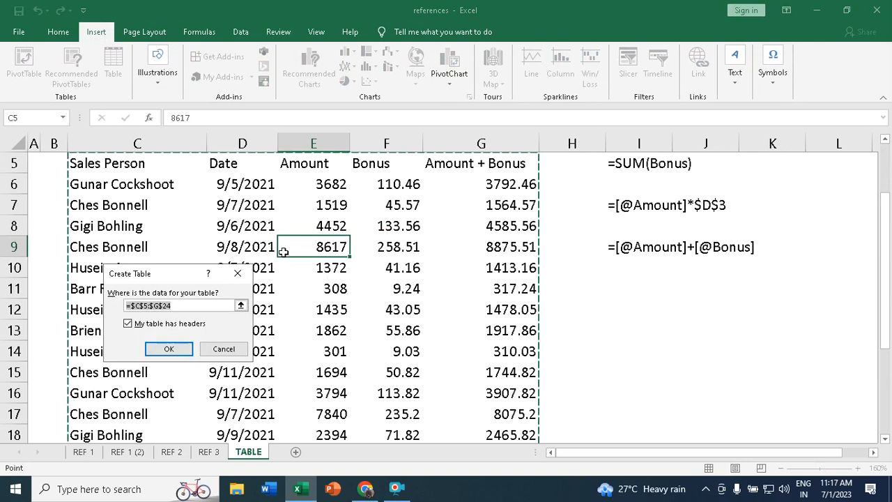
- Create Table1 from $C$5:$G$24 with headers, giving filter buttons and banded rows
scroll(461, 268, up, 2)
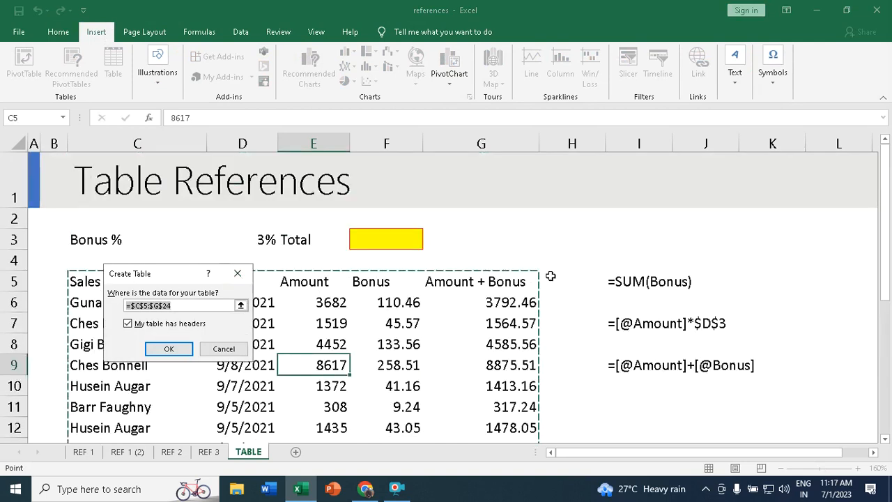
click(176, 354)
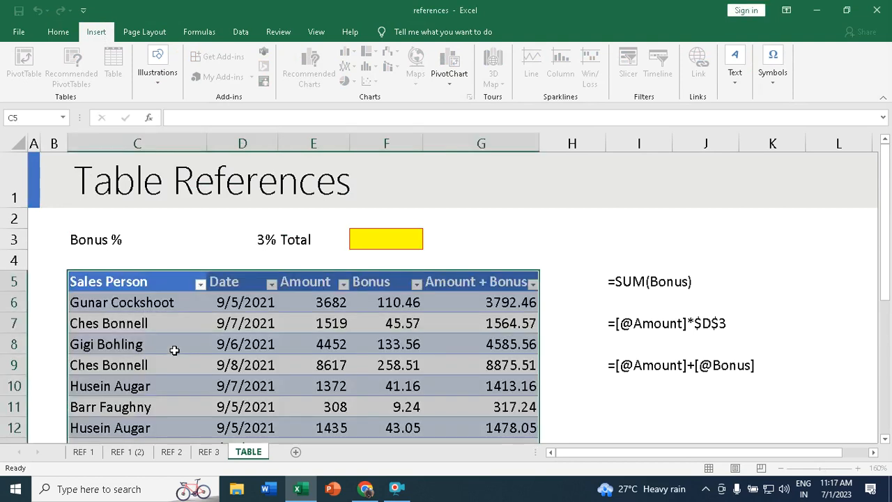
scroll(426, 316, down, 5)
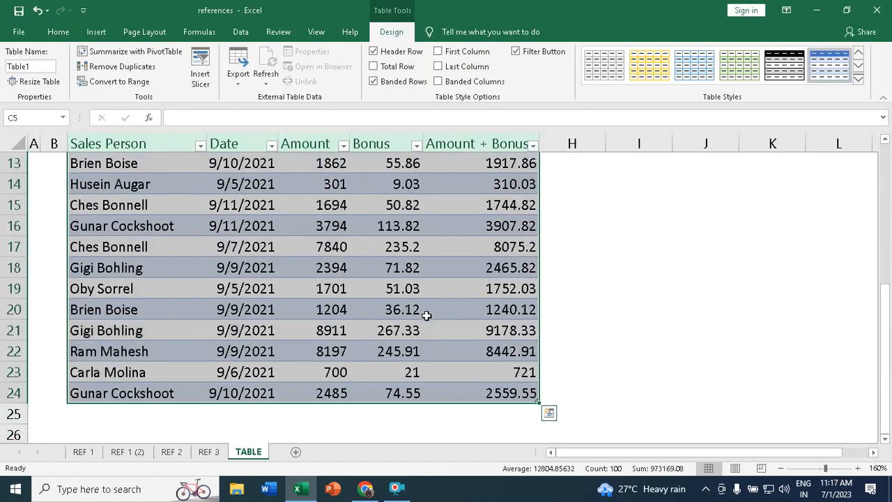
scroll(427, 316, up, 2)
scroll(426, 315, up, 3)
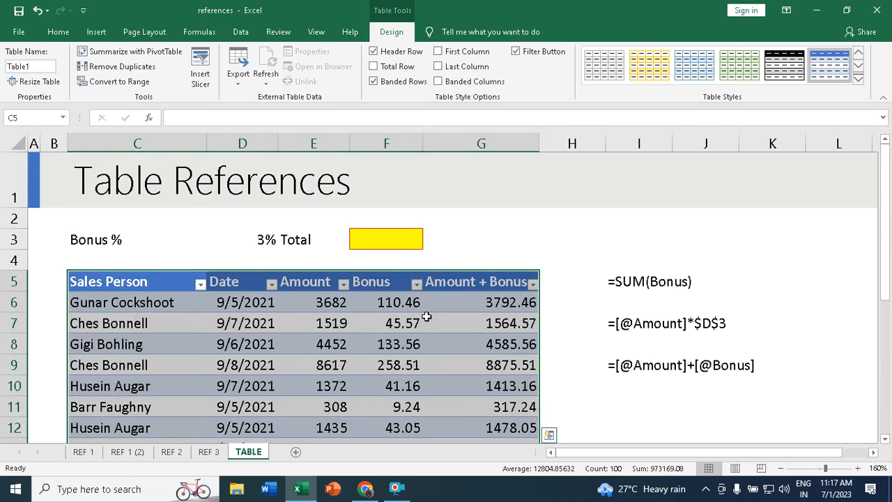
scroll(426, 317, down, 6)
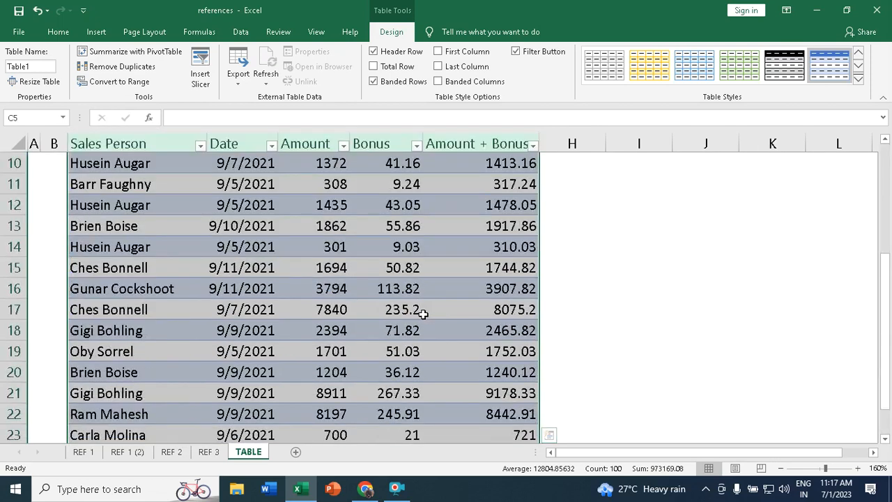
scroll(426, 315, up, 1)
scroll(425, 315, up, 1)
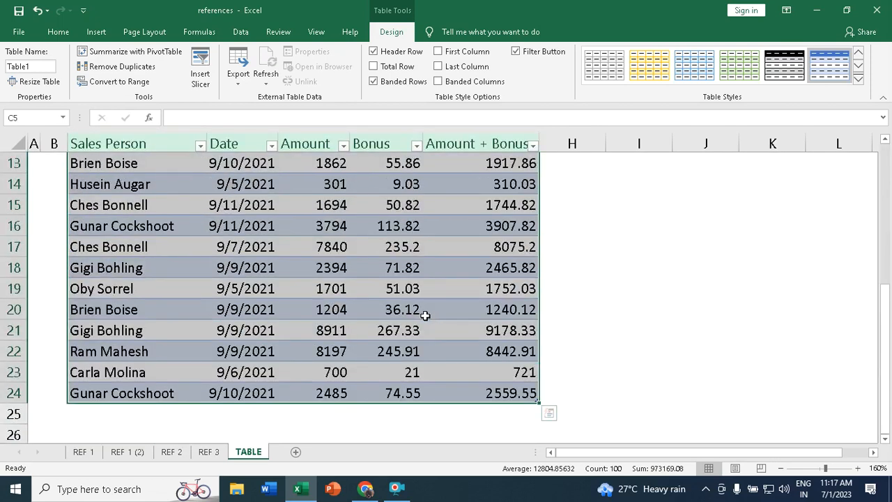
scroll(425, 315, up, 1)
scroll(530, 400, down, 2)
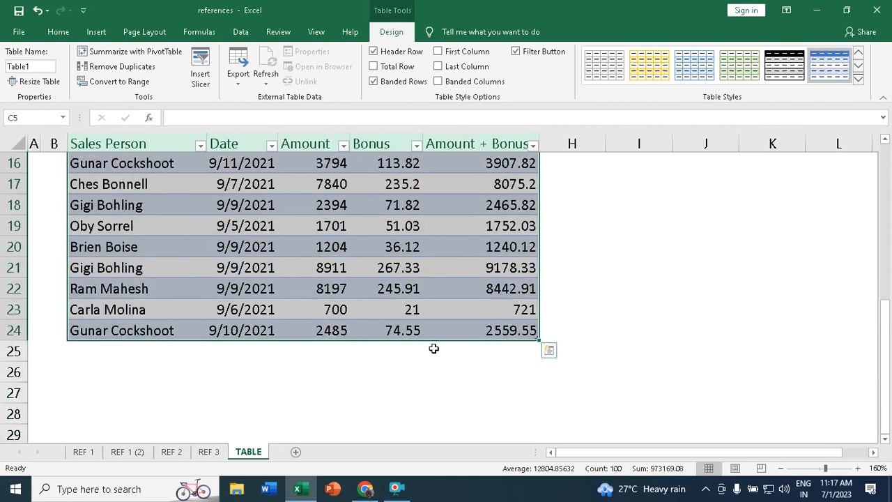
click(351, 333)
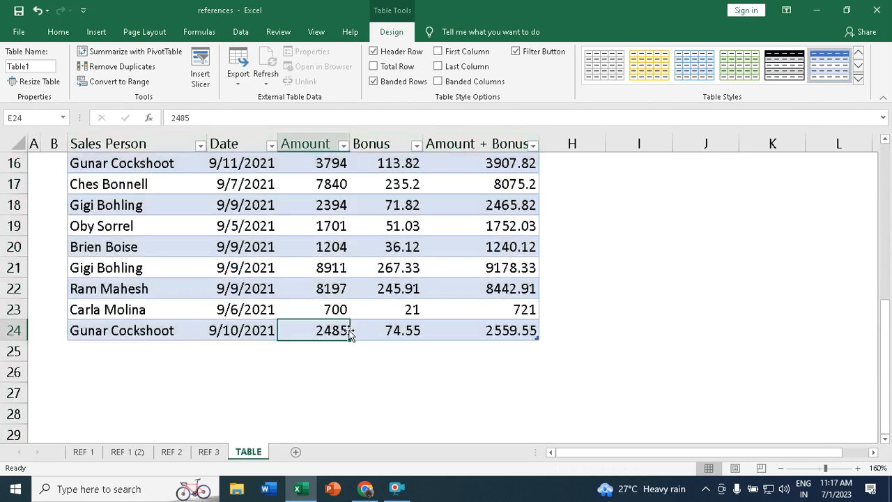
scroll(351, 335, up, 3)
scroll(349, 333, down, 2)
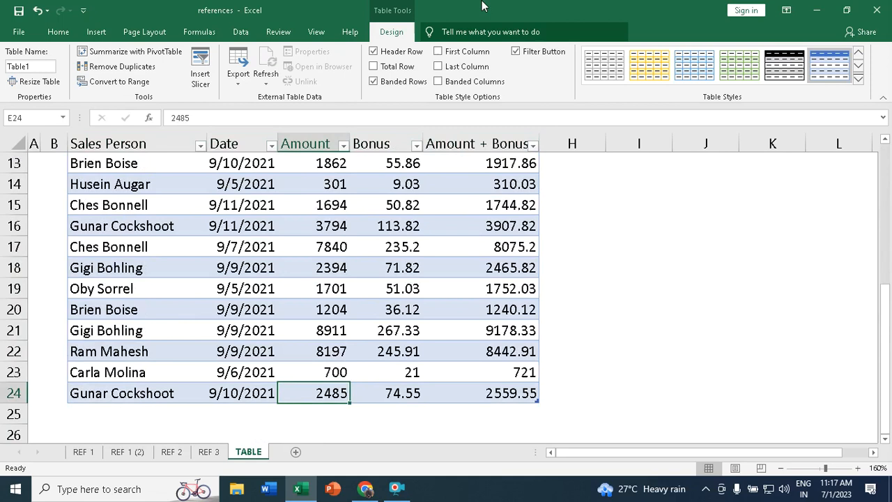
click(374, 67)
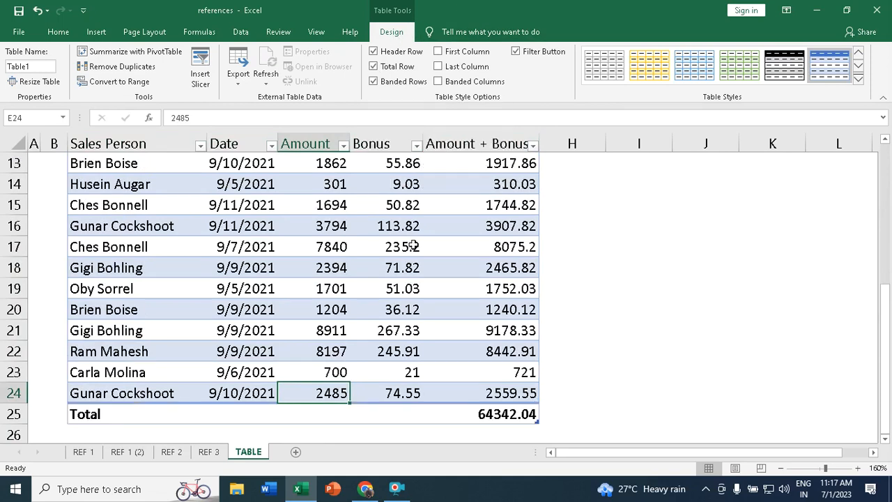
click(515, 416)
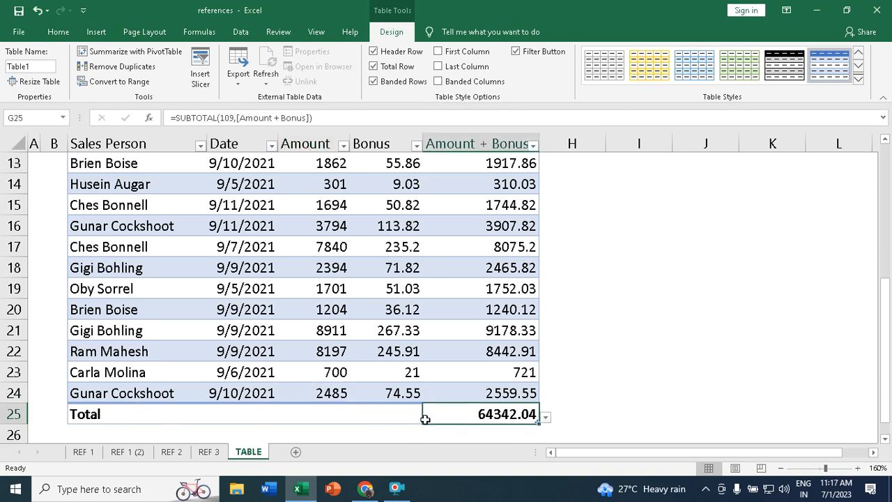
click(546, 417)
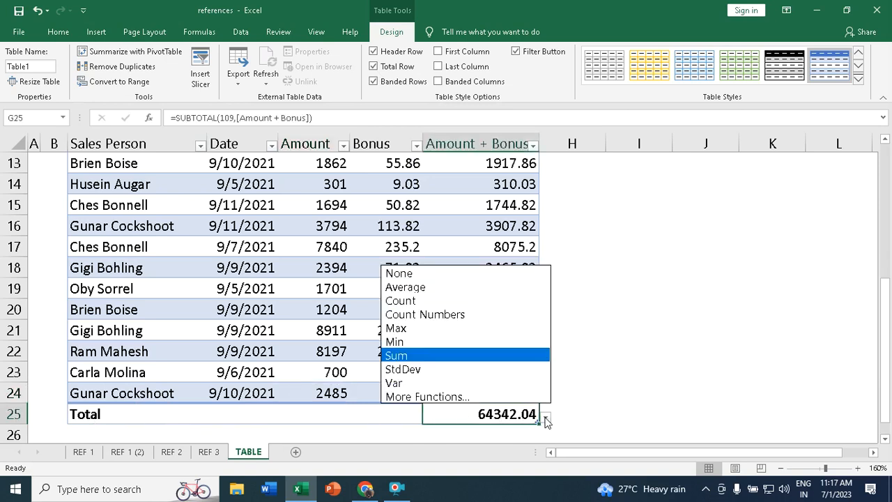
click(410, 287)
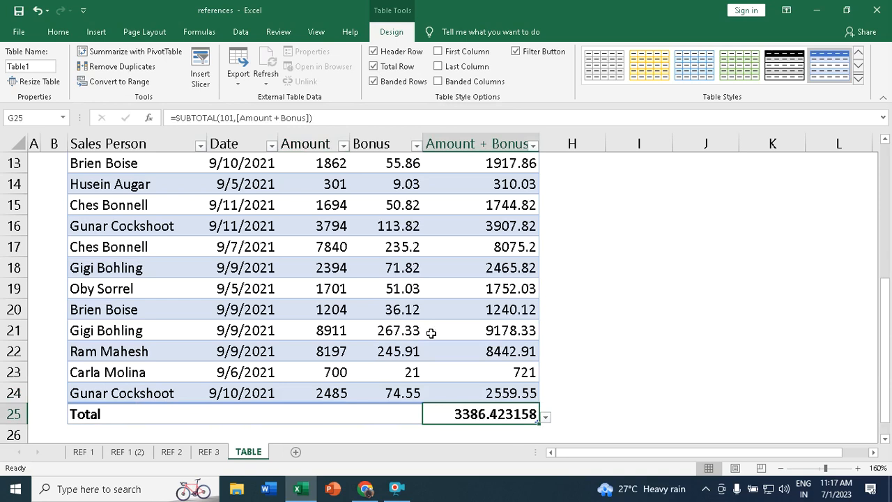
click(545, 418)
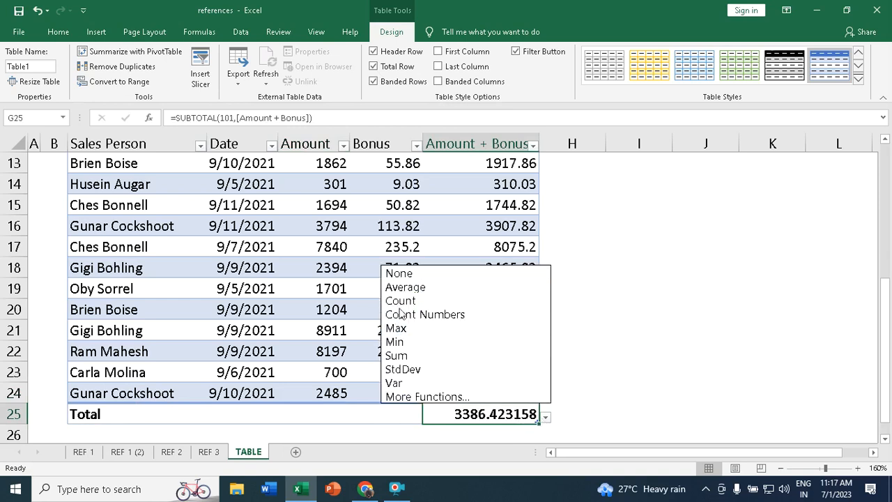
click(401, 357)
click(546, 416)
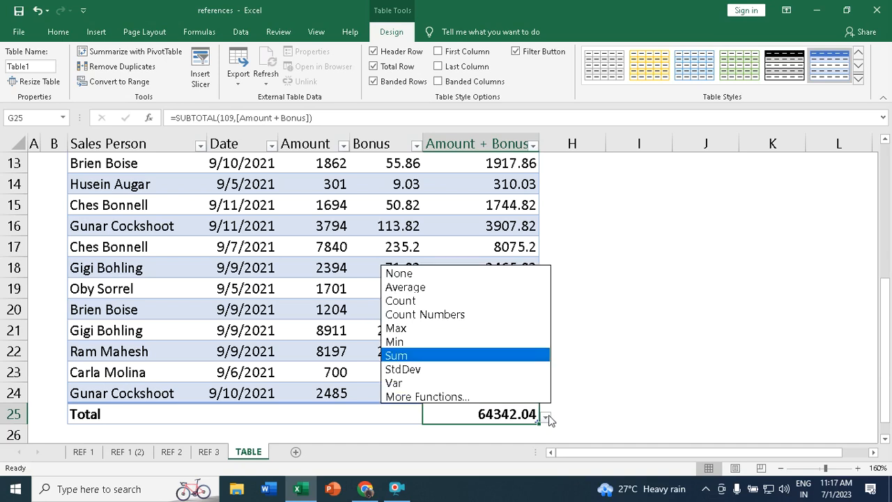
click(407, 327)
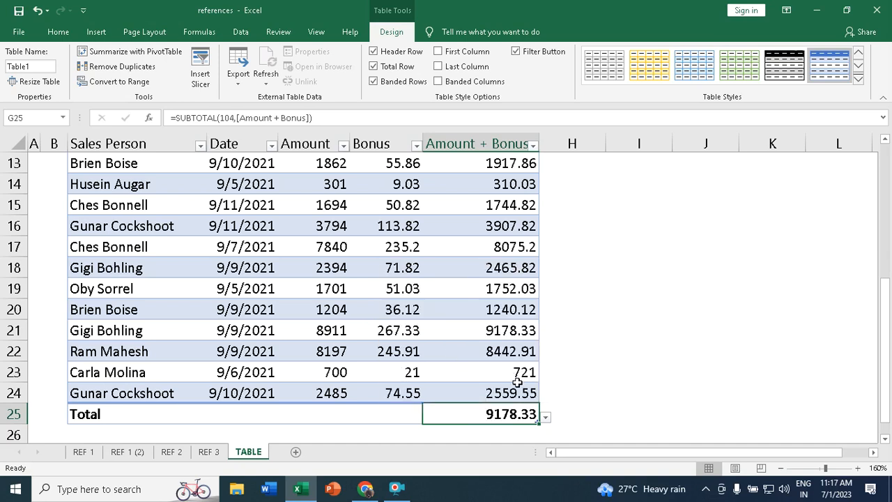
click(374, 67)
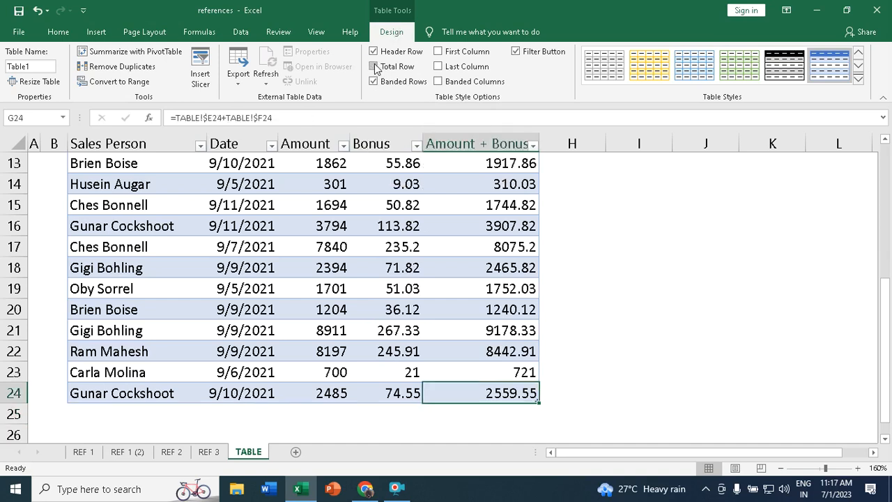
scroll(491, 234, up, 4)
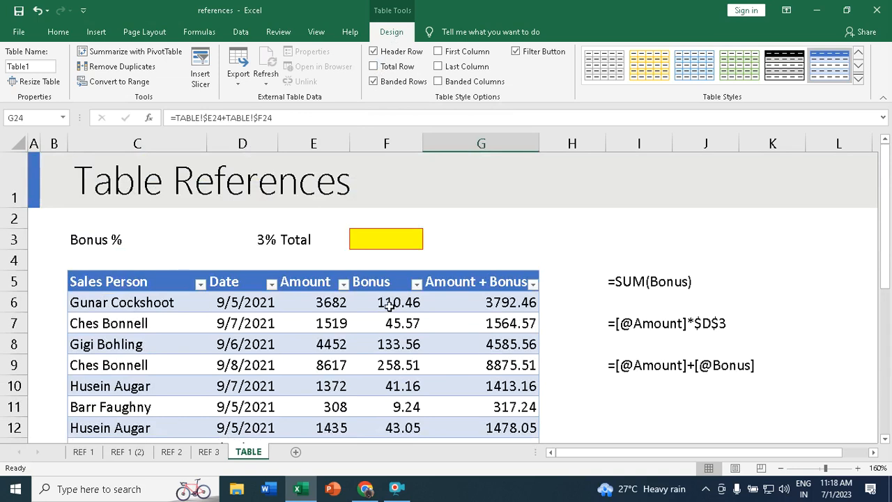
click(325, 302)
drag(384, 303, 528, 481)
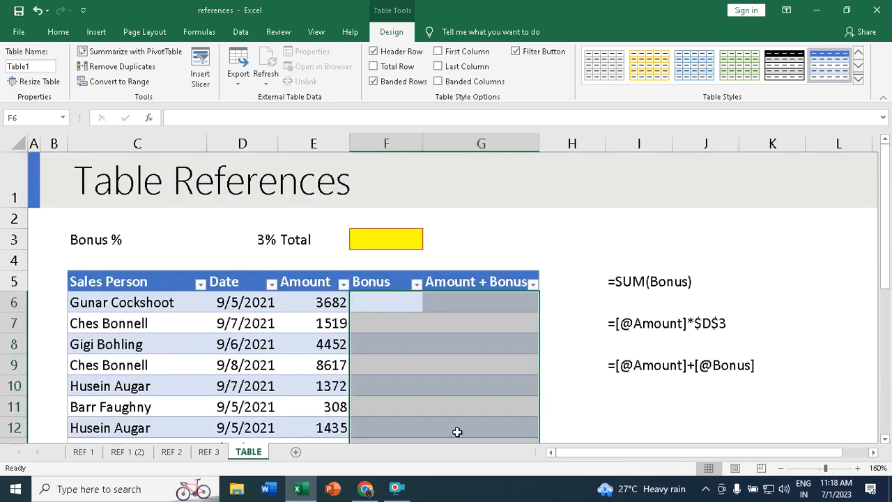
click(364, 299)
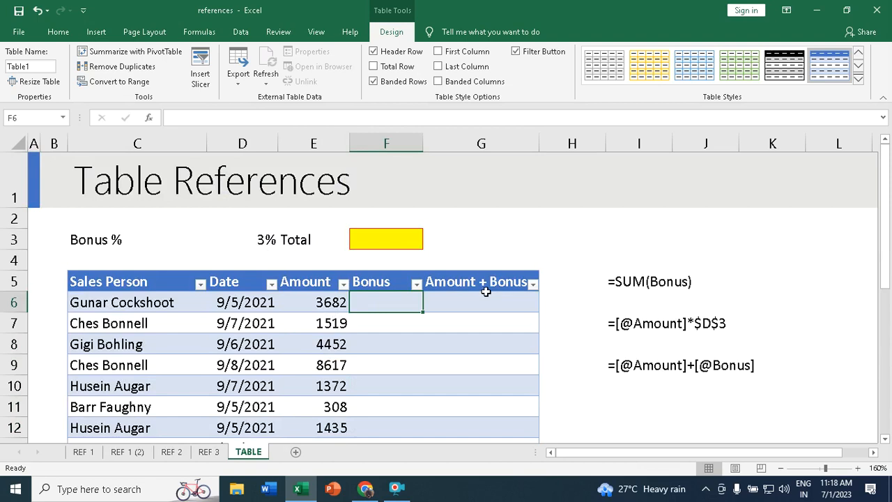
click(443, 301)
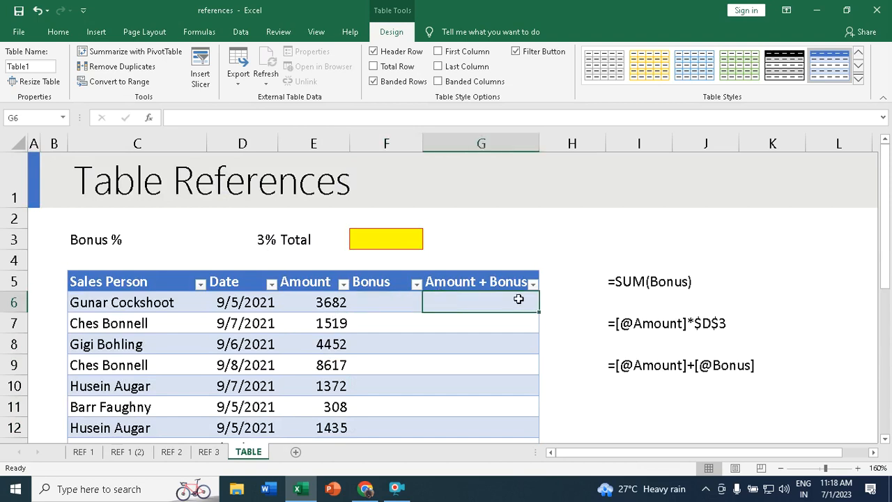
click(370, 304)
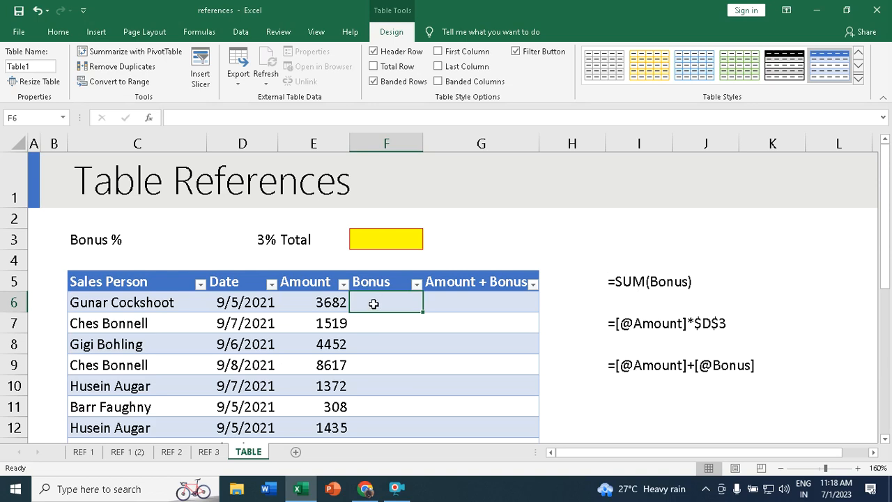
text(=)
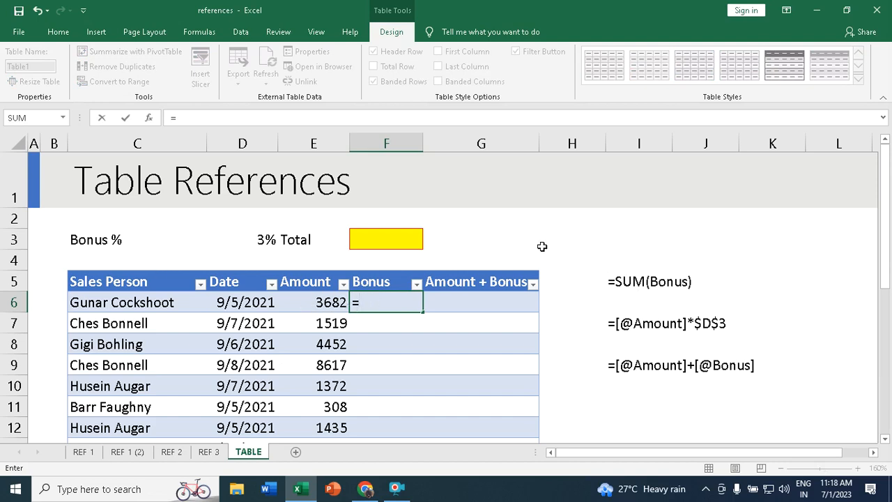
click(317, 301)
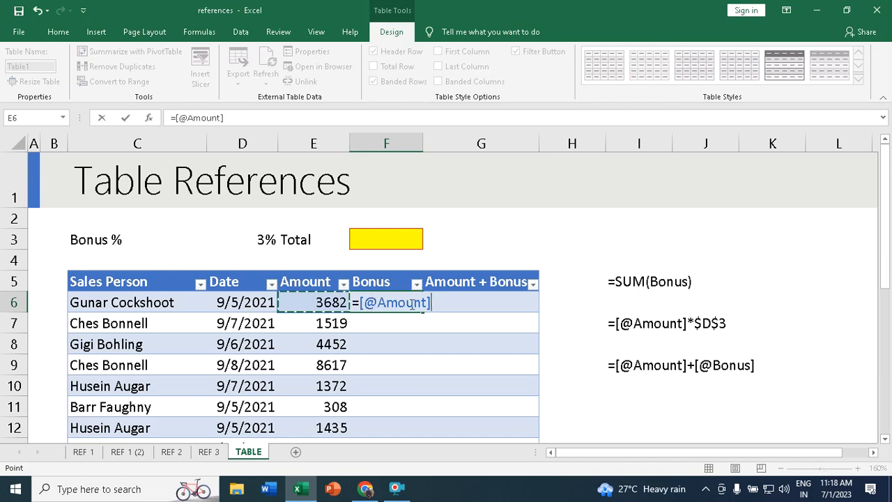
text(*)
click(266, 239)
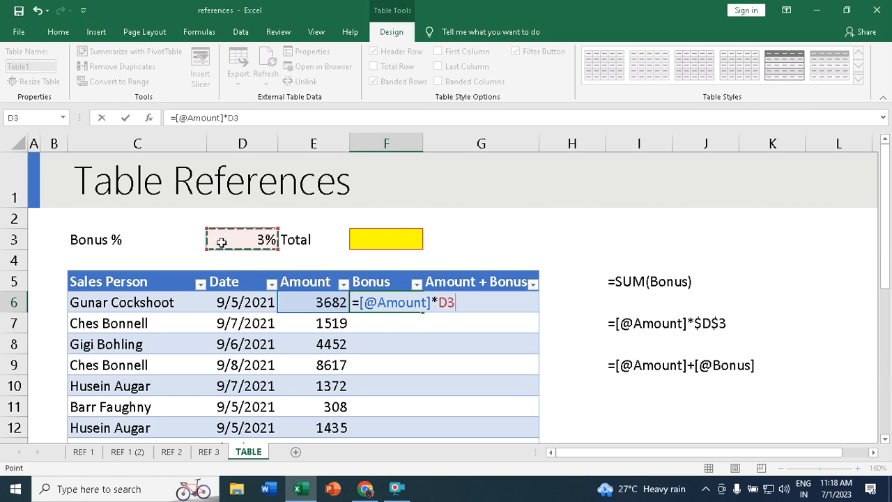
click(237, 119)
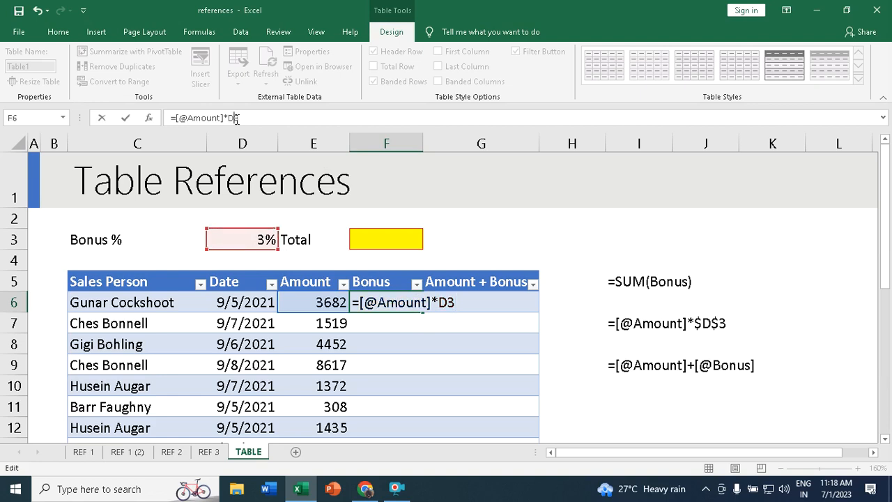
key(F4)
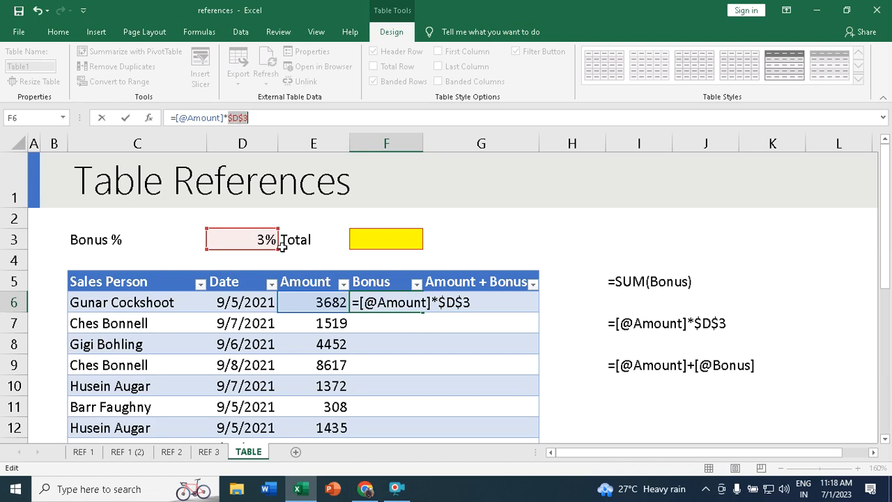
key(Return)
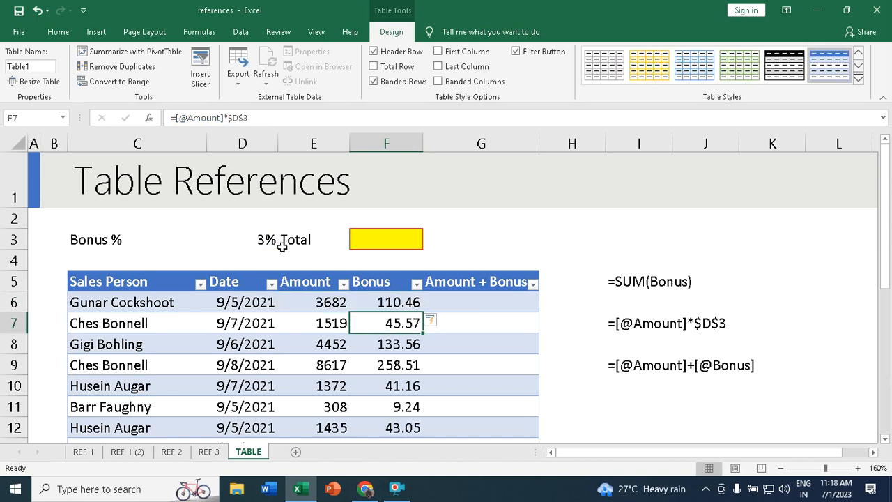
click(401, 302)
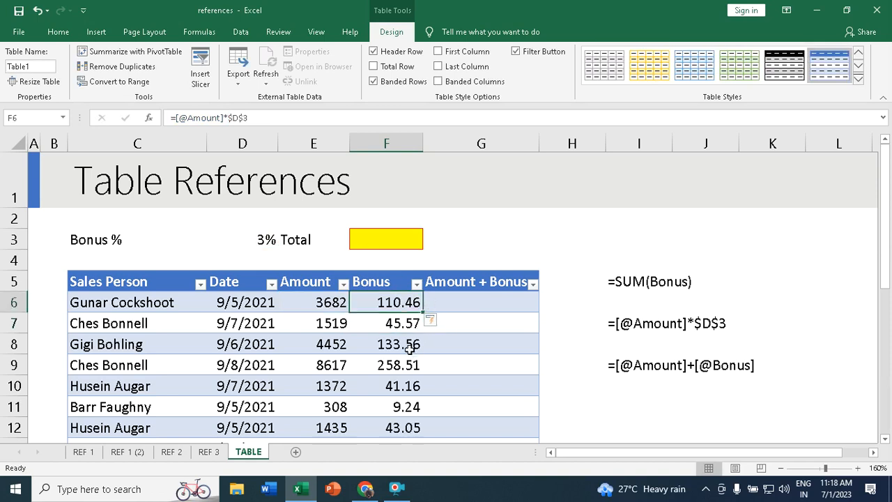
scroll(404, 390, down, 5)
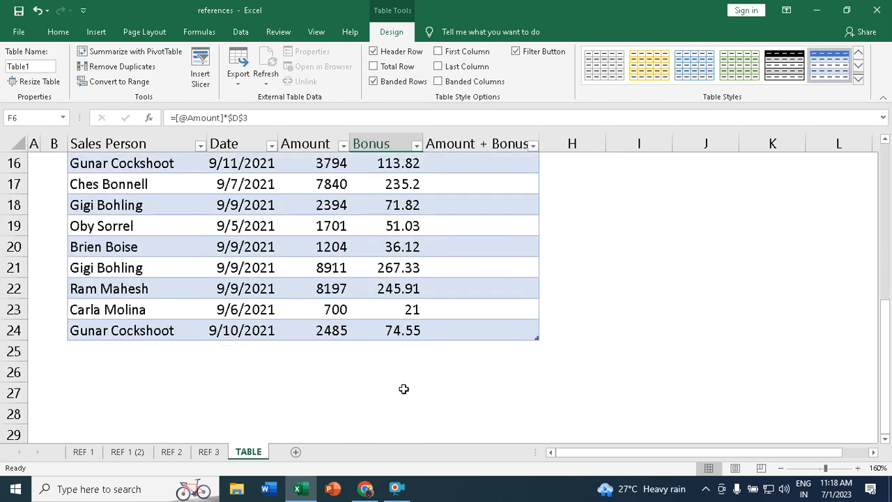
scroll(405, 388, up, 5)
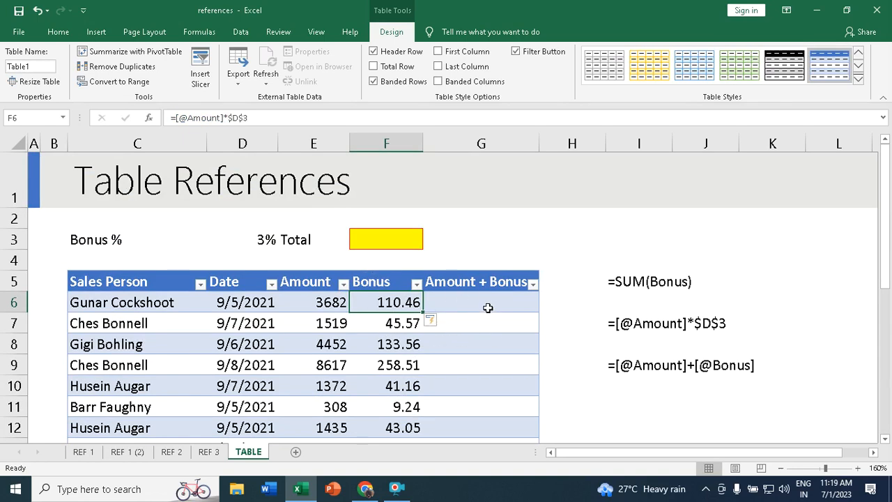
click(463, 300)
text(=)
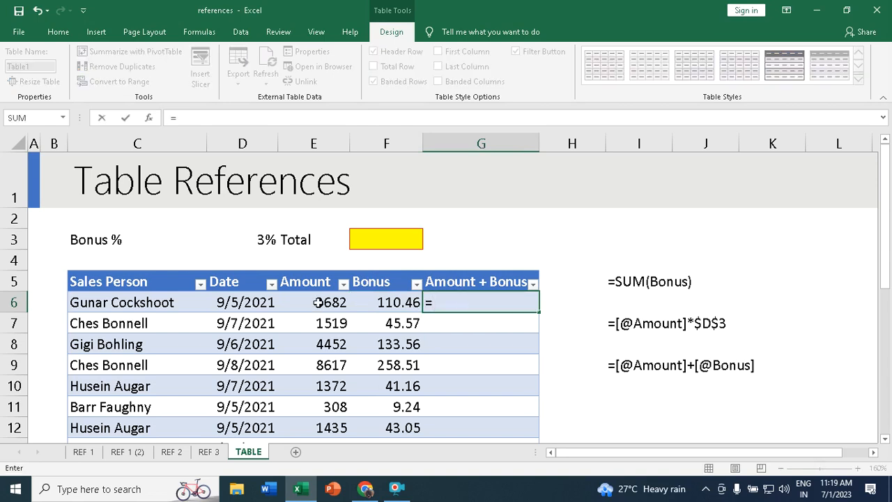
click(318, 303)
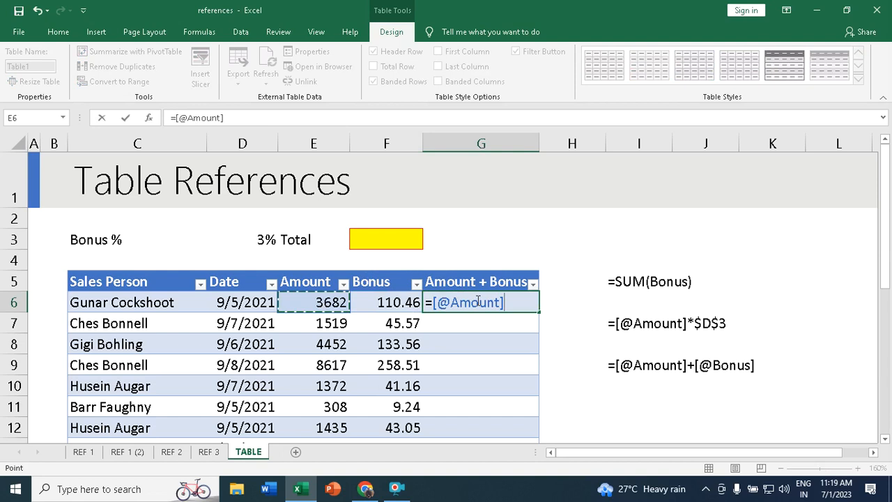
text(+)
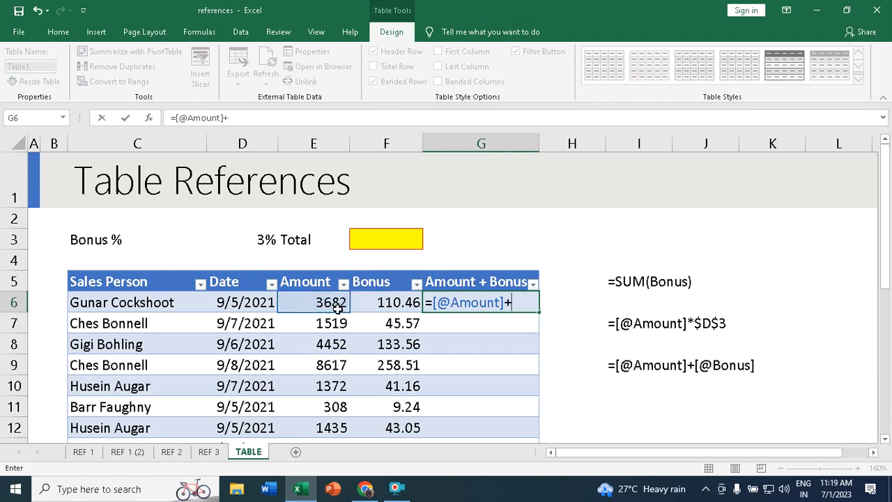
click(396, 301)
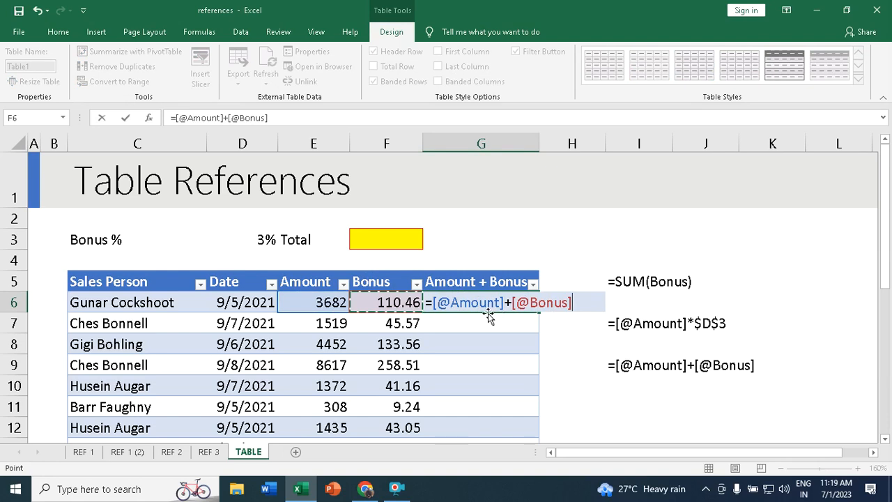
key(Return)
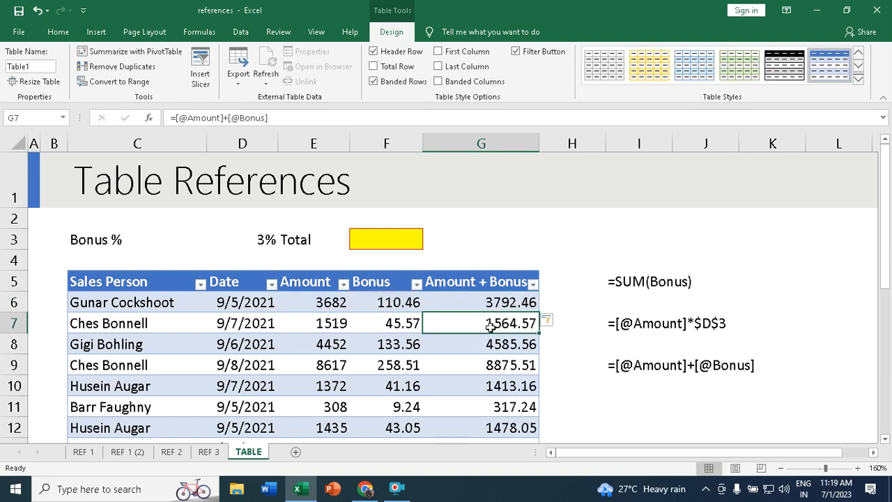
scroll(444, 309, down, 6)
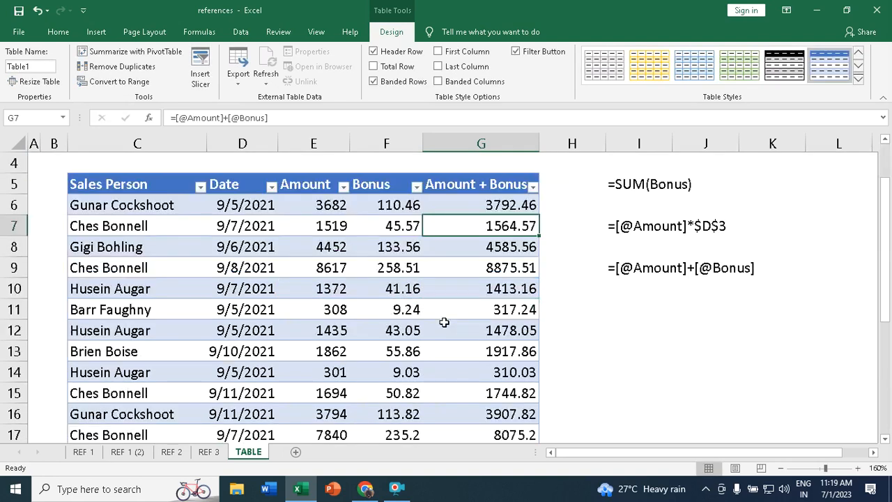
scroll(428, 337, up, 3)
scroll(430, 337, up, 3)
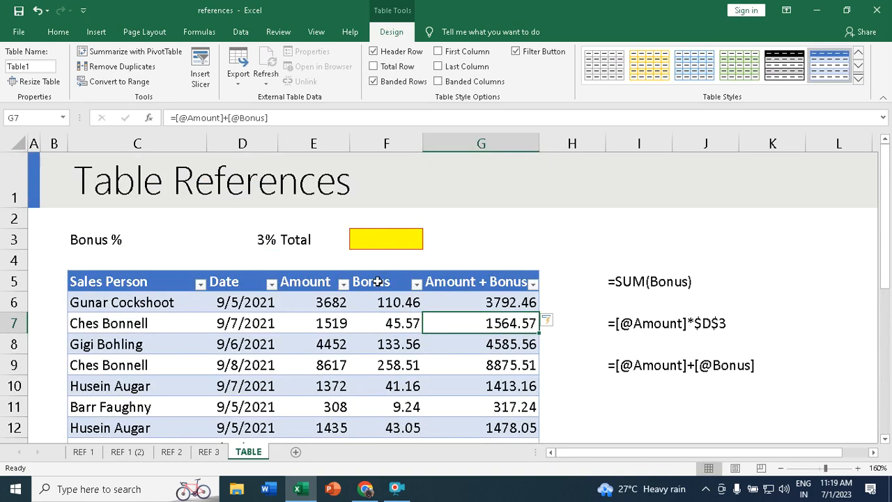
scroll(376, 337, down, 1)
scroll(376, 337, down, 6)
scroll(377, 339, up, 7)
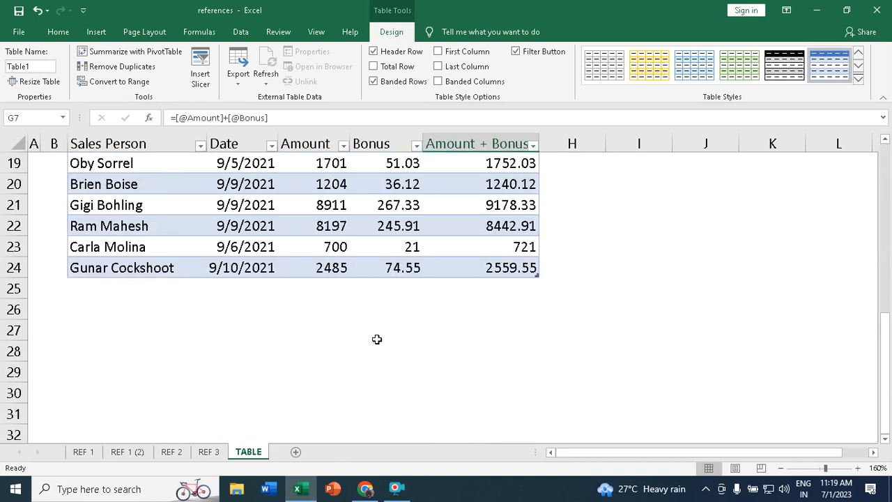
- Start a SUM formula in F3 over the Bonus values, then clear the mistaken range
click(370, 239)
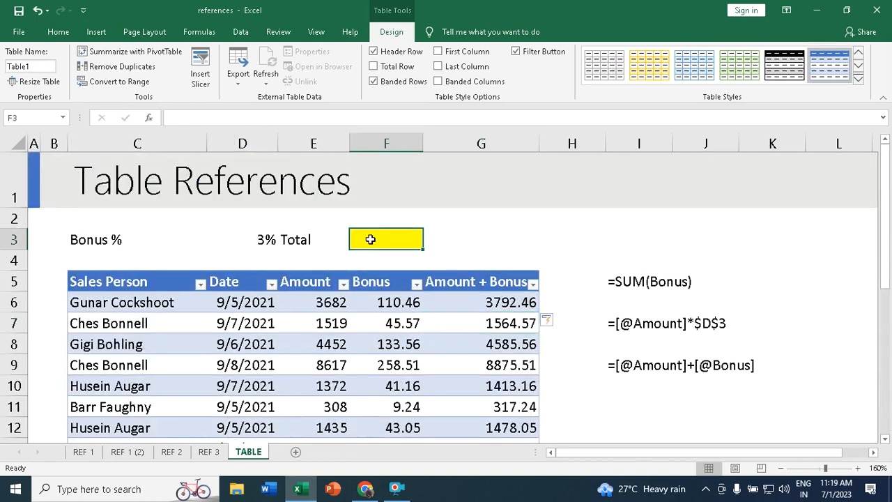
text(=)
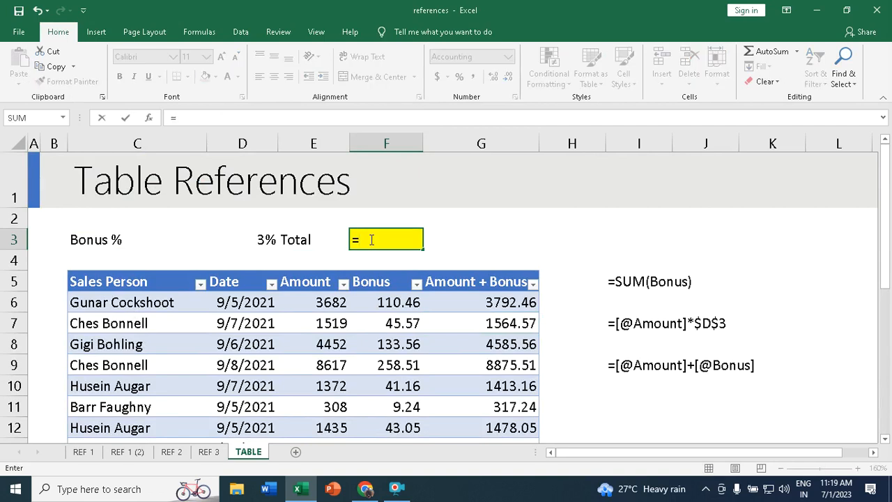
text(sum)
key(Tab)
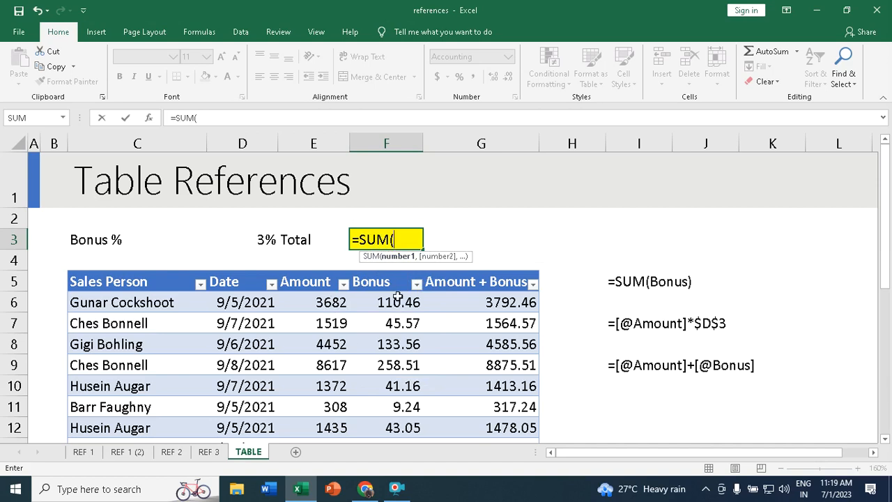
drag(395, 302, 396, 407)
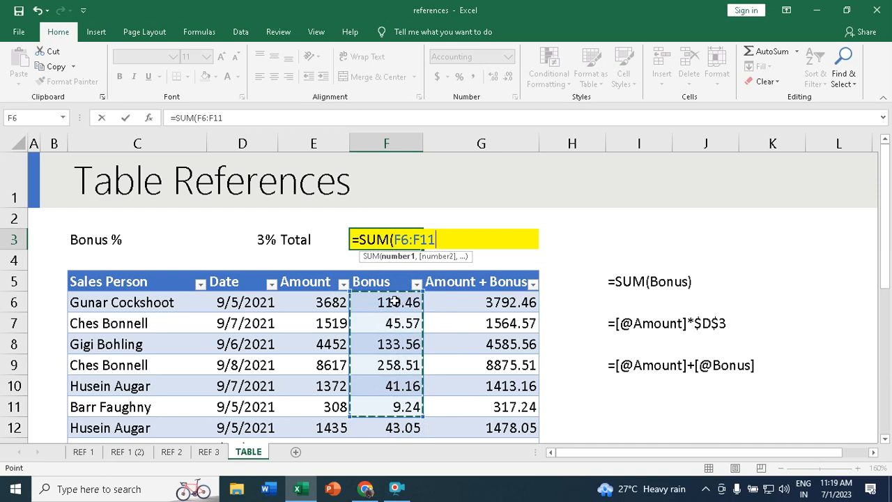
drag(394, 301, 394, 393)
scroll(389, 392, up, 4)
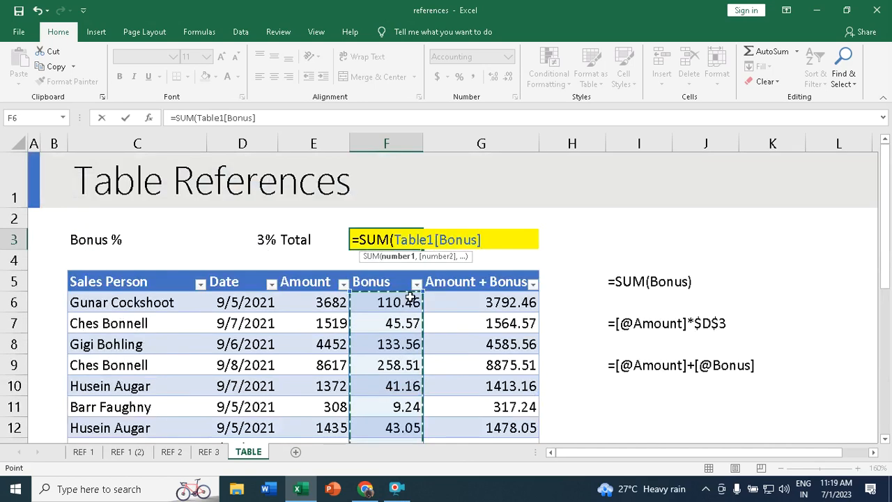
key(BackSpace)
key(BackSpace)
key(BackSpace)
key(BackSpace)
key(BackSpace)
key(BackSpace)
key(BackSpace)
key(BackSpace)
key(BackSpace)
key(BackSpace)
key(BackSpace)
key(BackSpace)
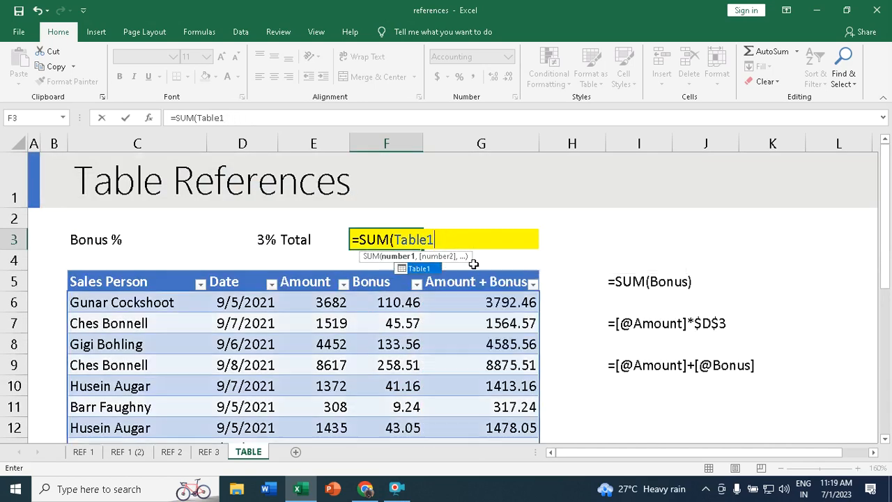
key(BackSpace)
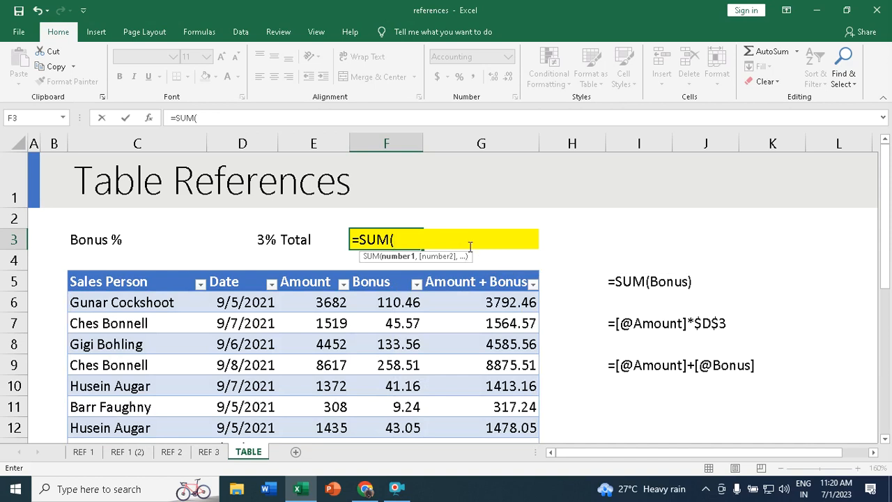
- Set the SUM argument to the Bonus column so F3 totals 1,874.04
key(ctrl+a)
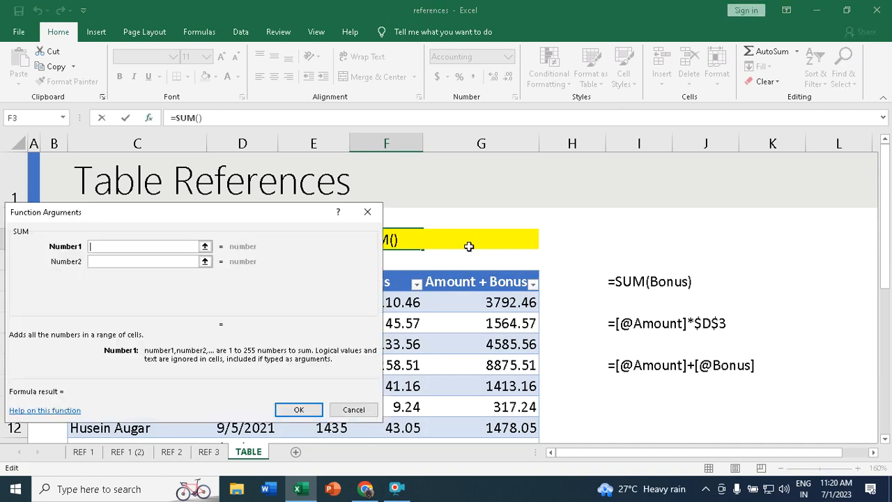
drag(120, 213, 606, 84)
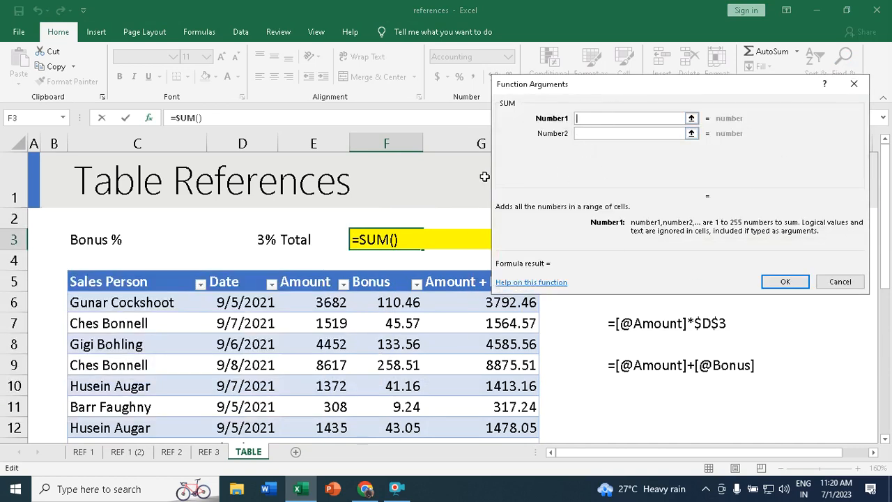
drag(400, 302, 387, 391)
click(784, 281)
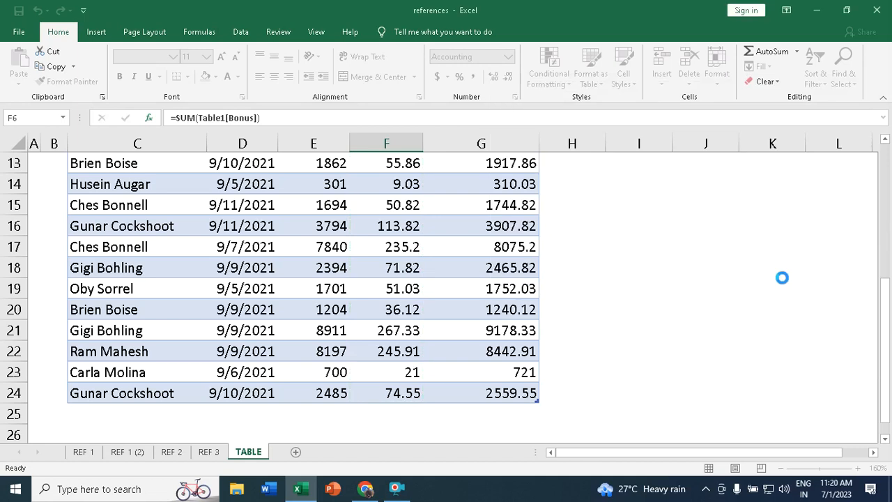
scroll(541, 250, up, 1)
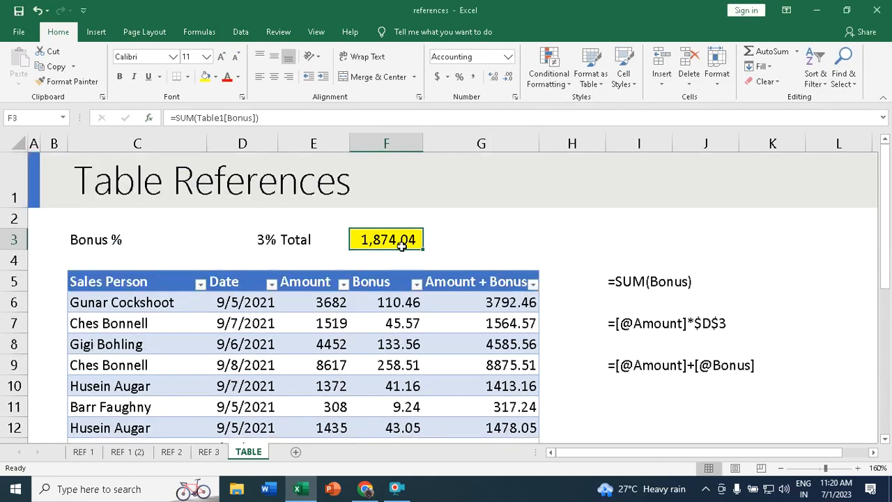
click(394, 302)
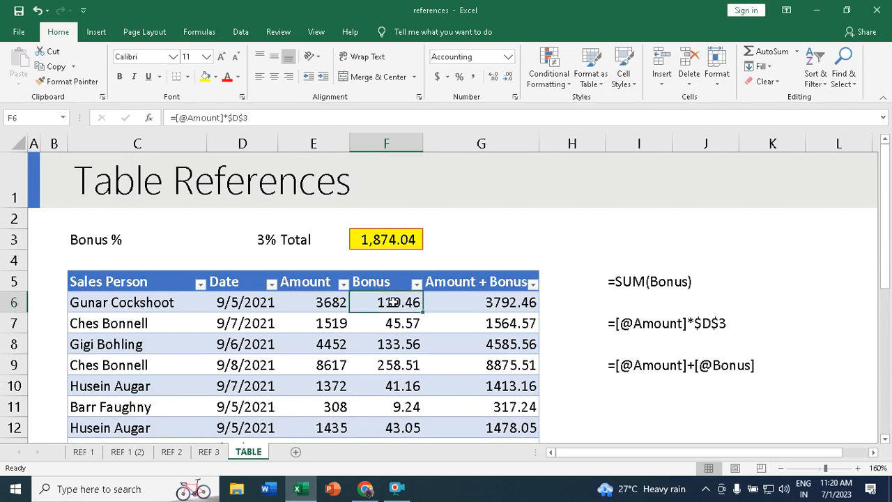
click(372, 240)
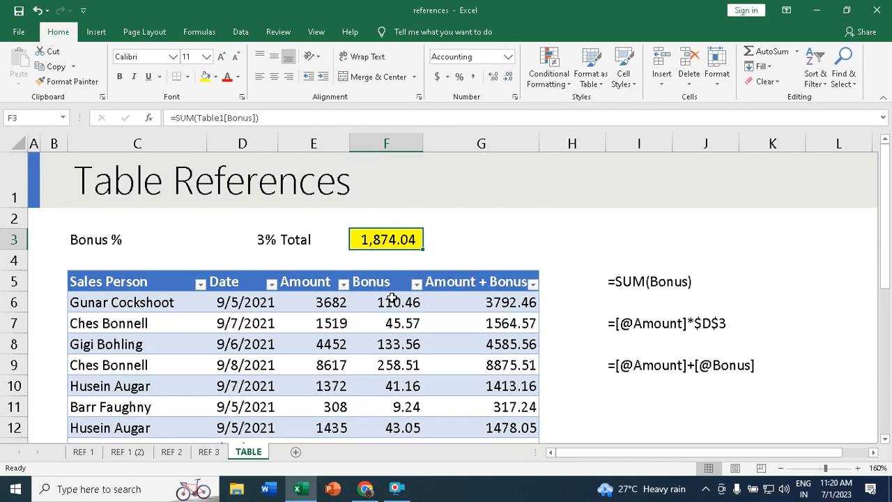
click(315, 300)
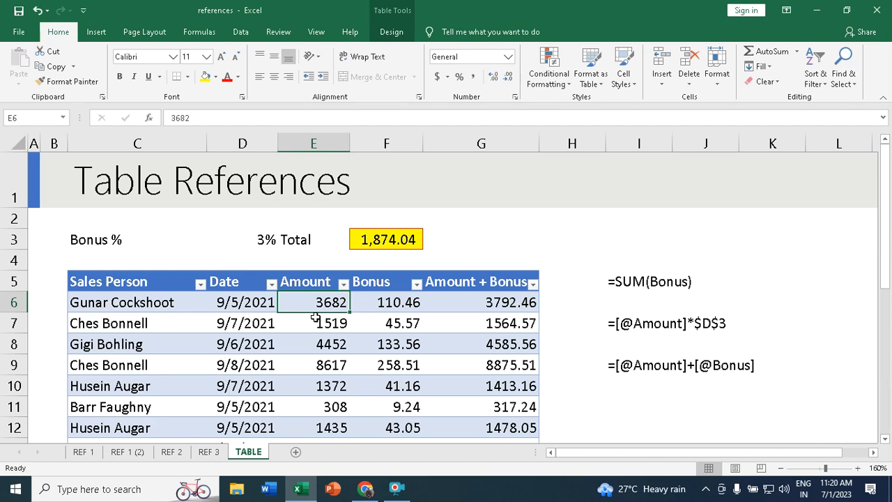
text(2000)
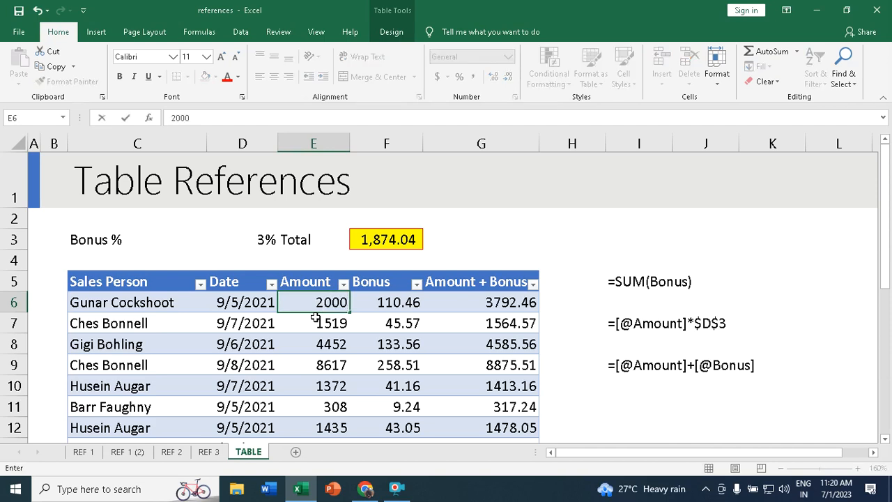
key(Return)
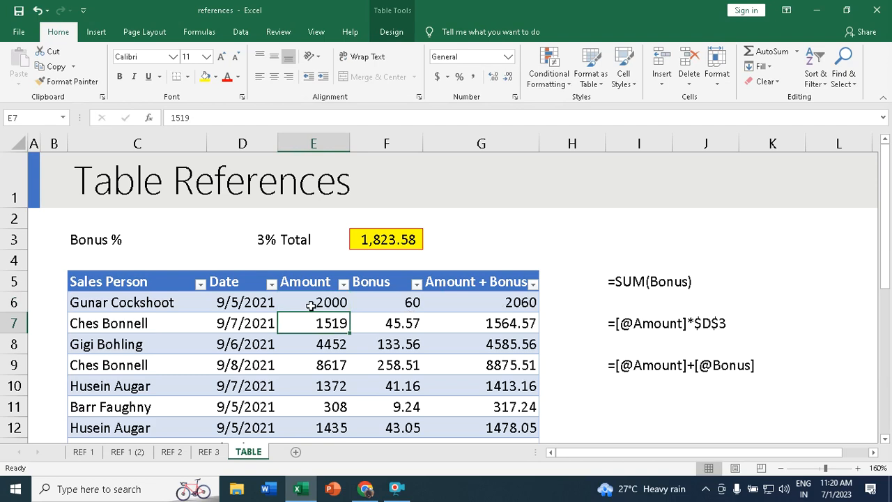
key(ctrl+z)
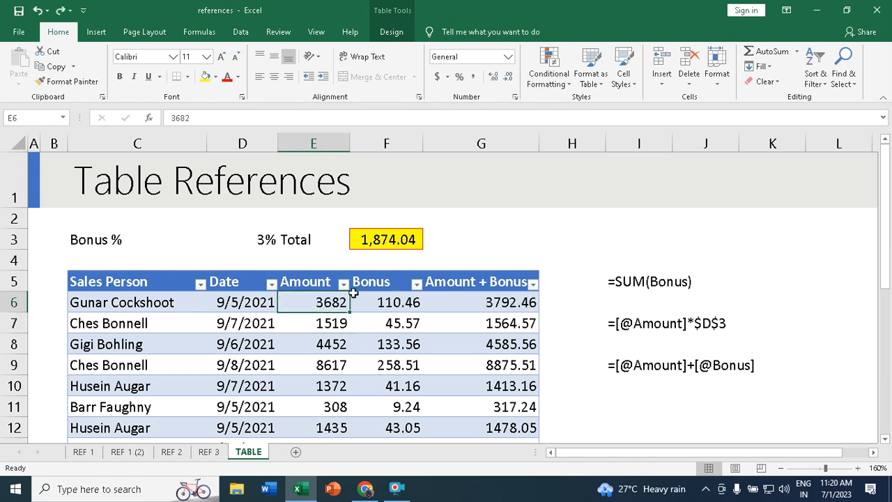
scroll(451, 301, down, 5)
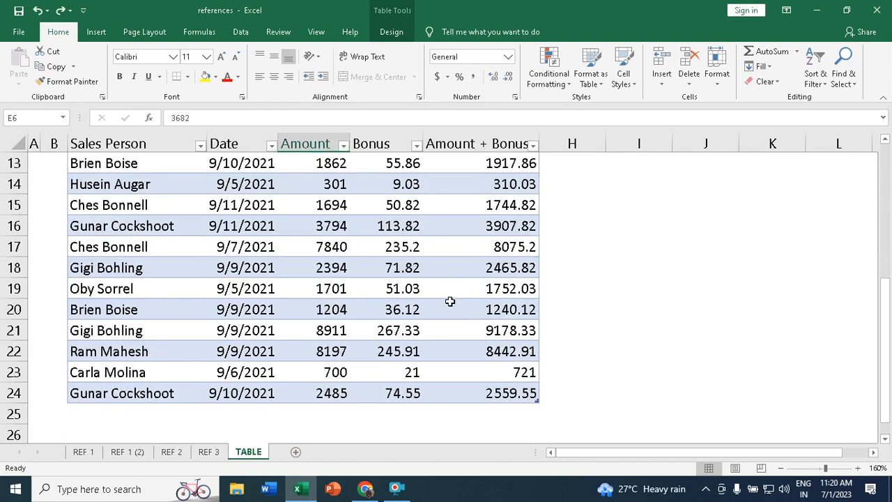
scroll(451, 302, up, 5)
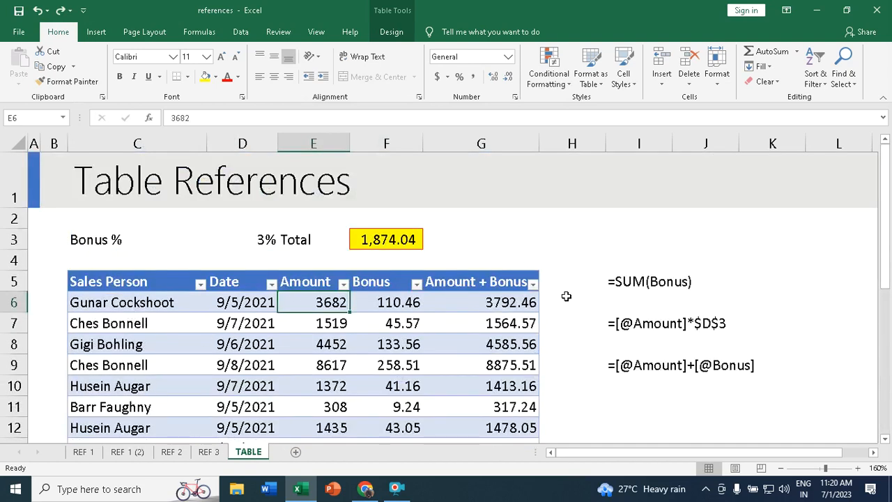
click(433, 359)
- Inspect the Bonus and Amount + Bonus formulas in rows 6 and 8 with table design settings shown
click(402, 346)
click(310, 354)
click(244, 342)
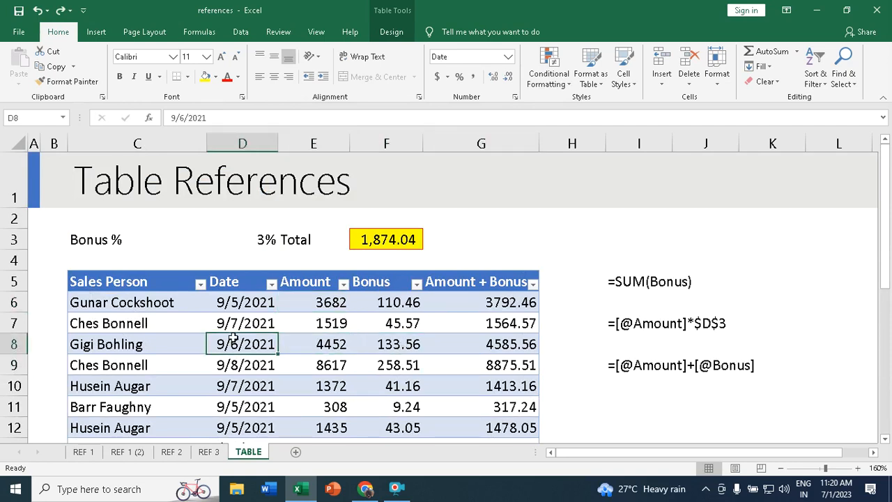
click(393, 32)
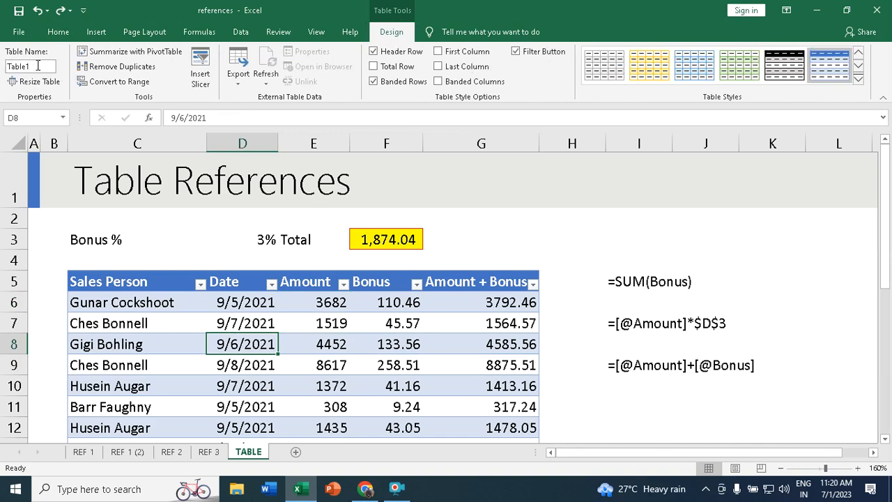
click(333, 303)
click(412, 304)
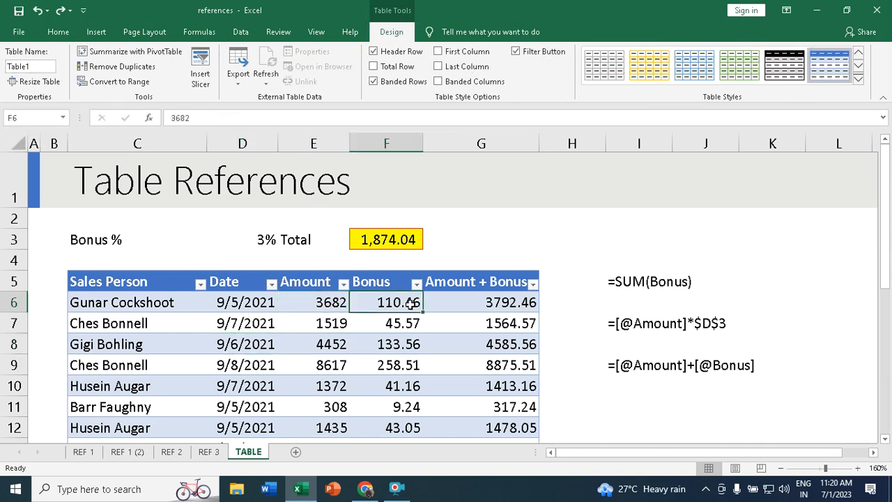
click(492, 304)
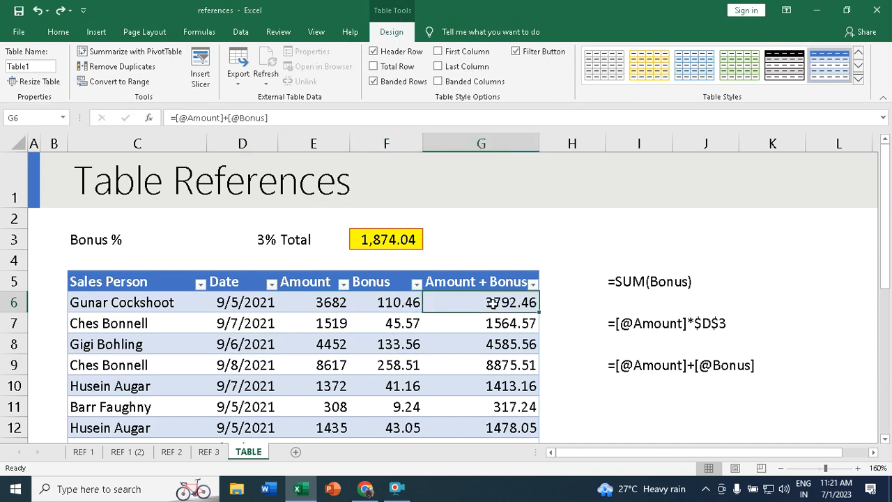
- Change the table name from Table1 to Sales and recheck the row 6 formulas
click(25, 67)
click(359, 357)
click(448, 351)
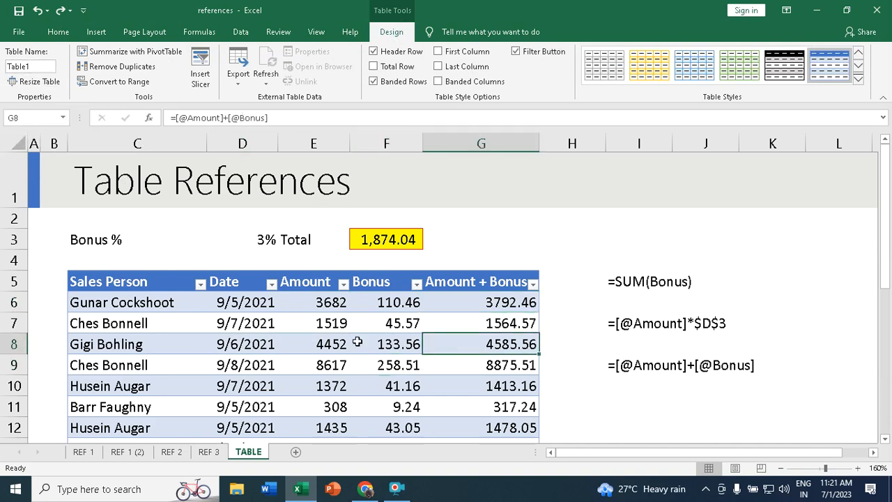
click(303, 341)
click(52, 69)
text(Sal)
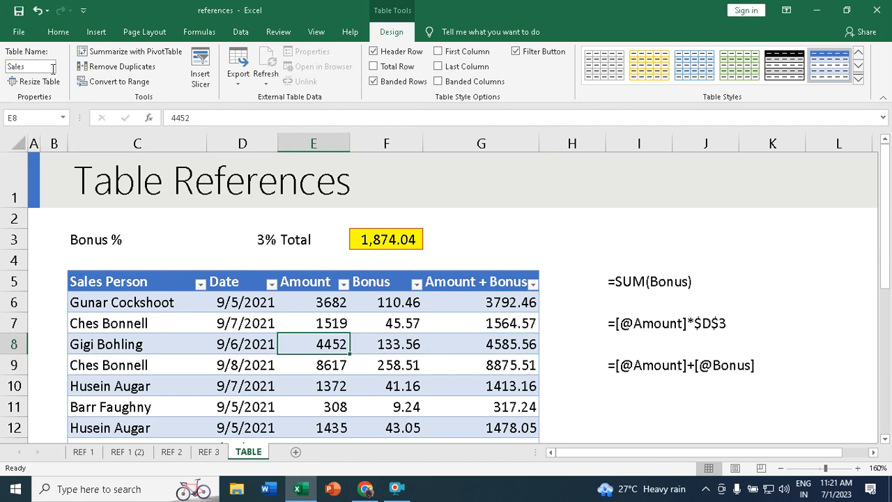
key(Return)
click(337, 306)
click(410, 306)
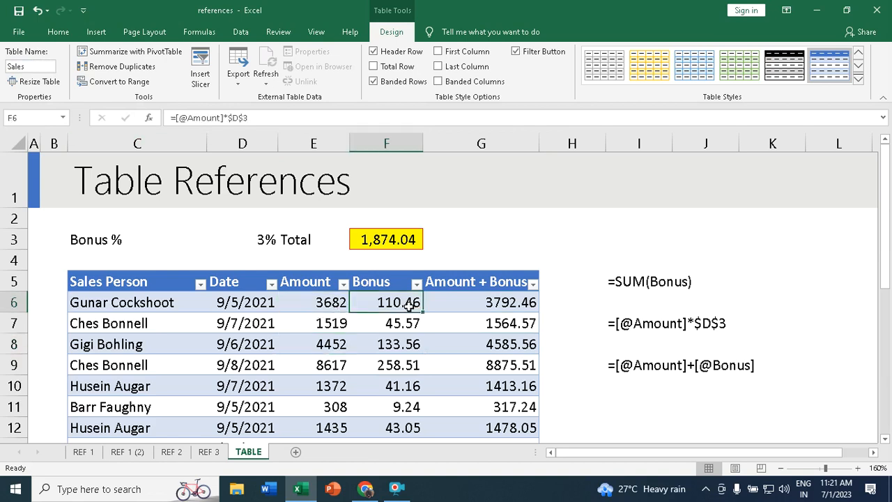
click(481, 303)
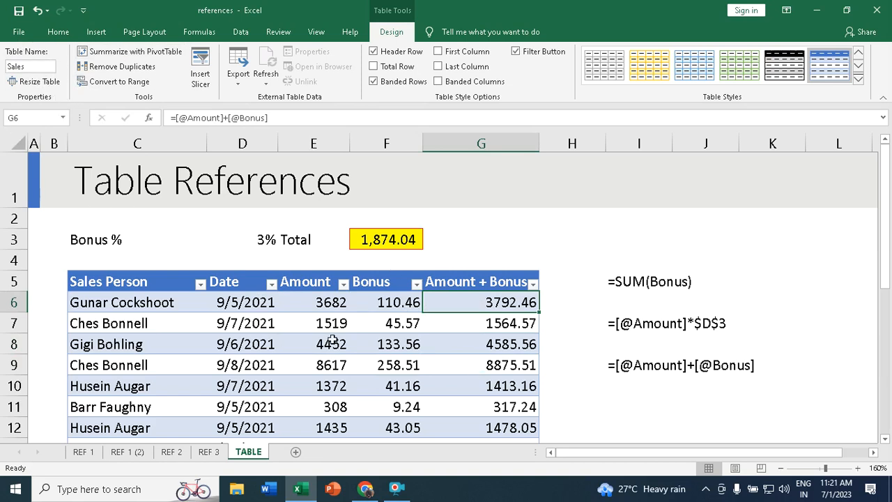
- Add a new row 25 to the table from G24 and begin typing a salesperson's name
scroll(344, 337, down, 1)
scroll(343, 336, down, 4)
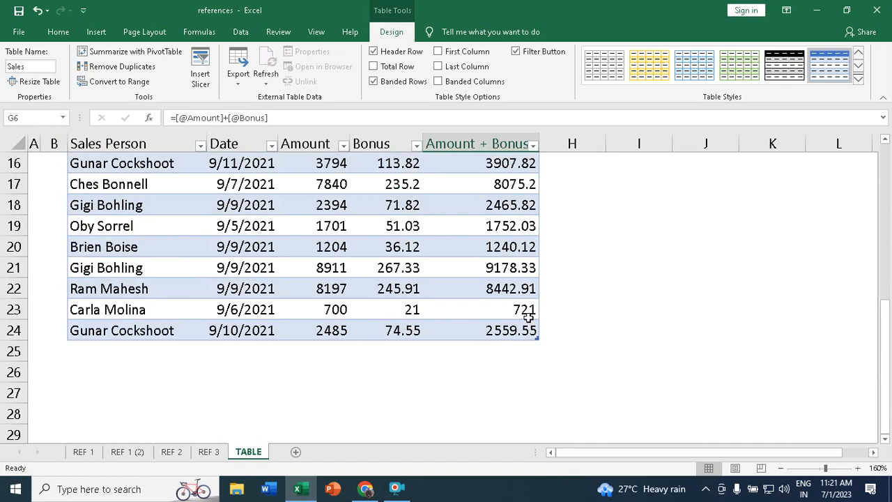
click(529, 330)
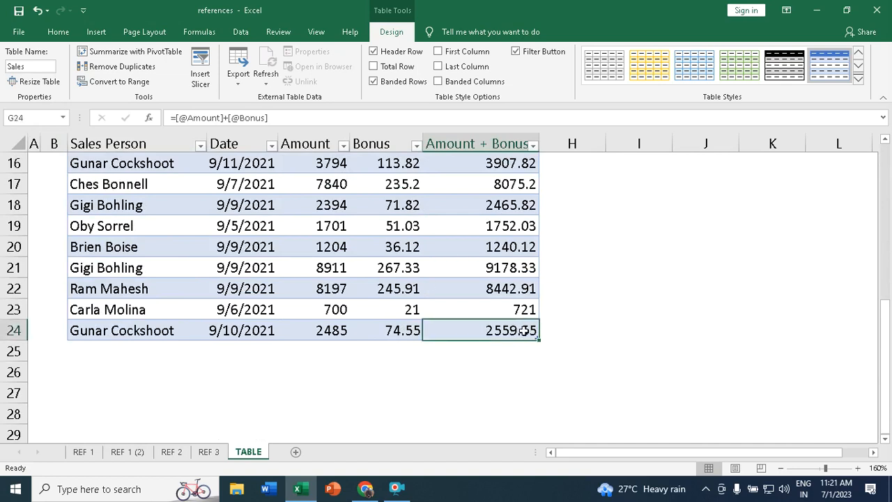
key(Tab)
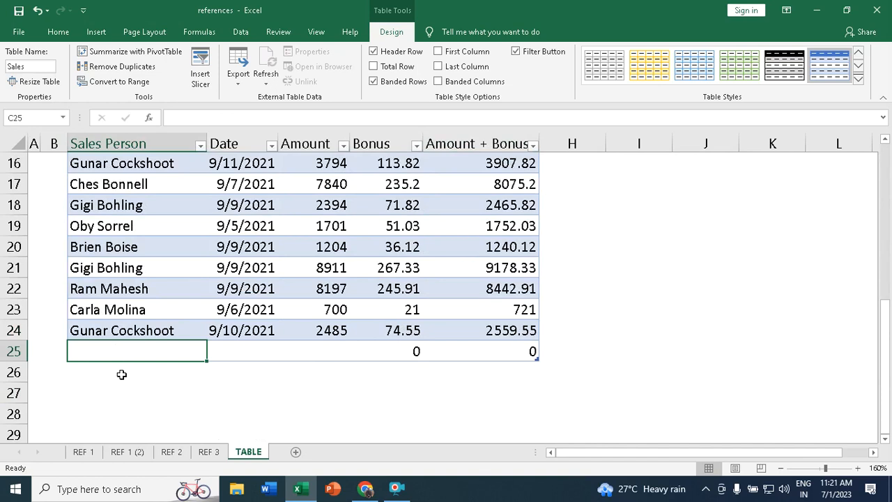
text(Moth)
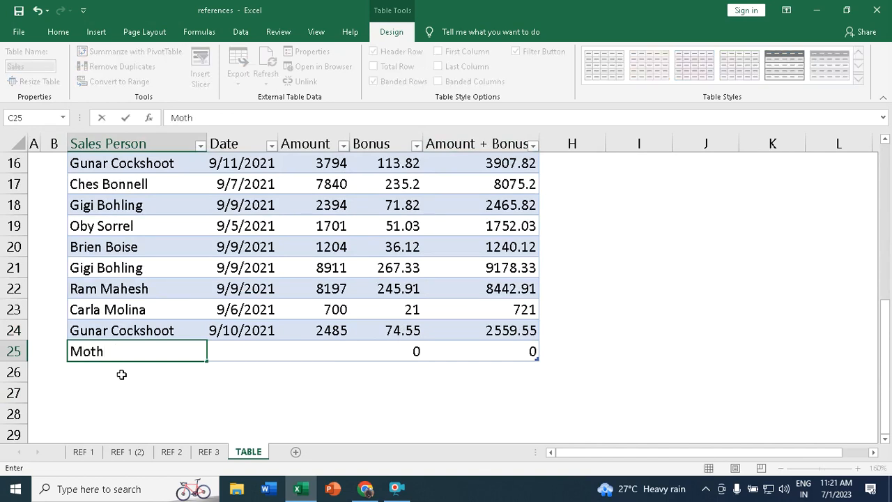
- Enter the salesperson's name, date 7/1/2023 and amount 12000 in row 25, yielding a 360 bonus
key(BackSpace)
key(BackSpace)
key(BackSpace)
key(BackSpace)
key(Tab)
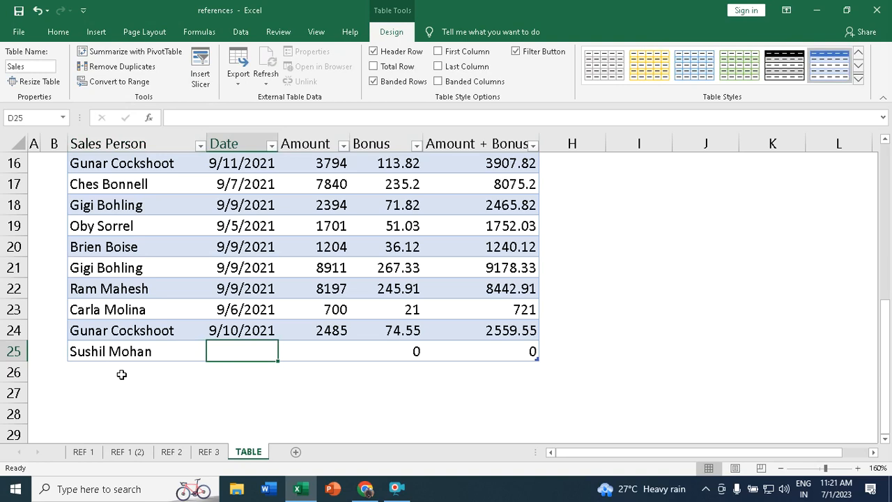
text(7/)
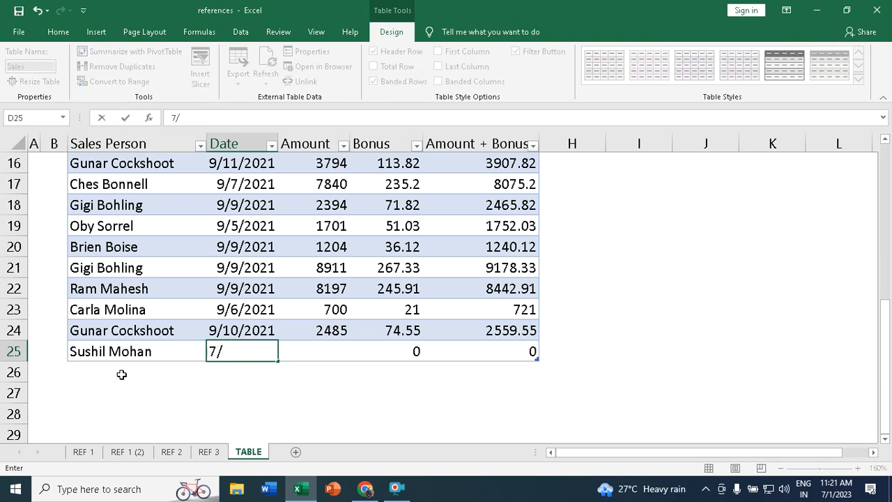
text(1/2023)
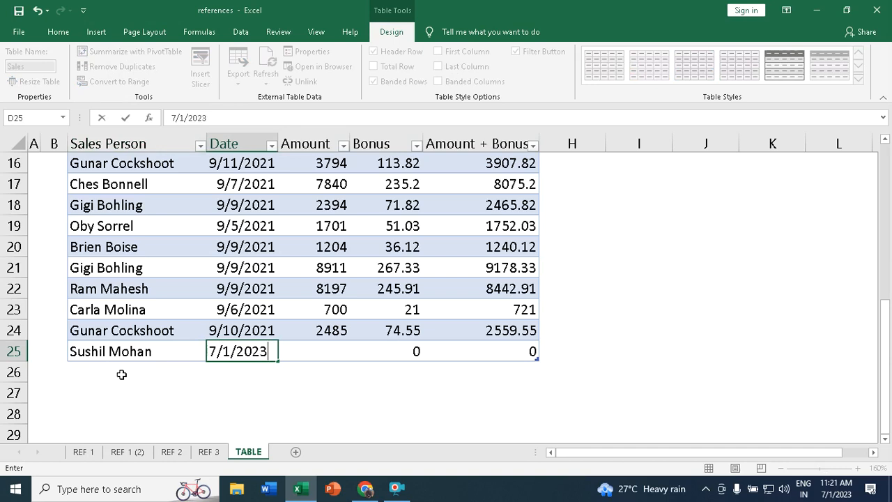
key(Tab)
text(12000)
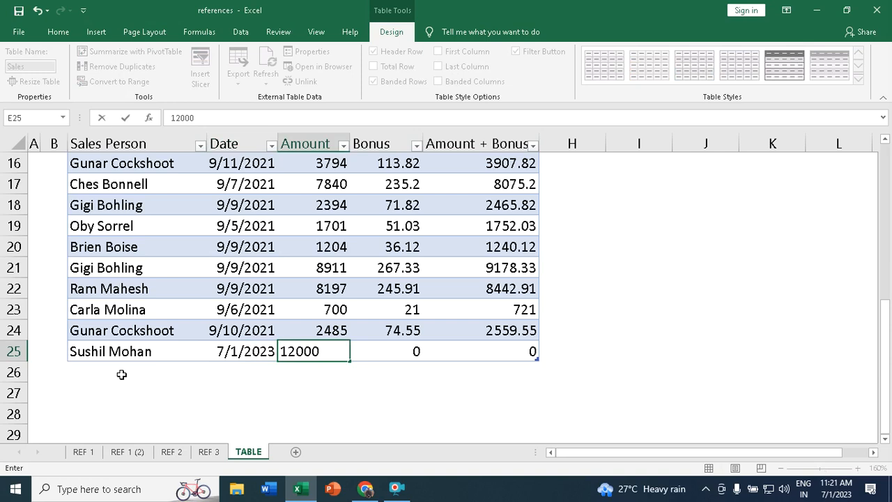
key(Tab)
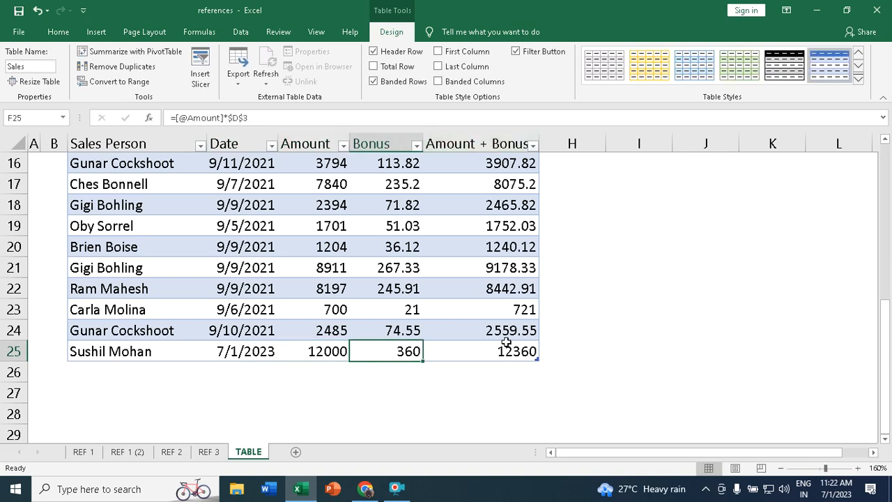
scroll(460, 330, up, 5)
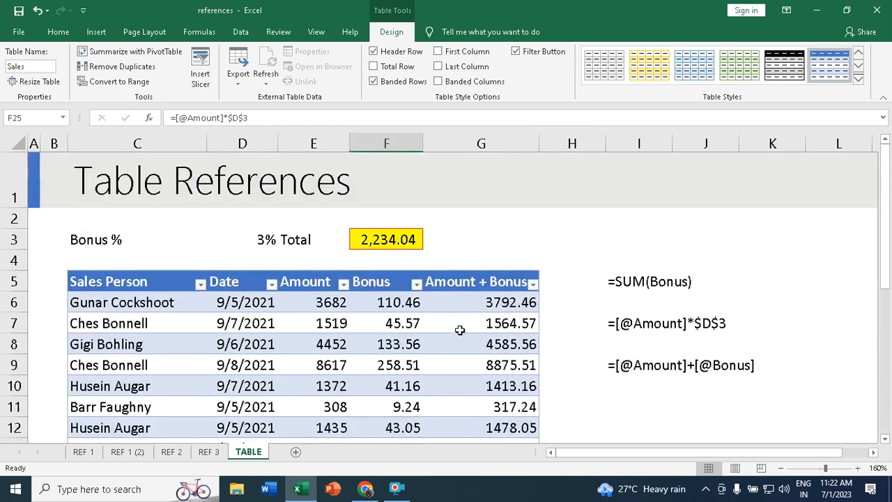